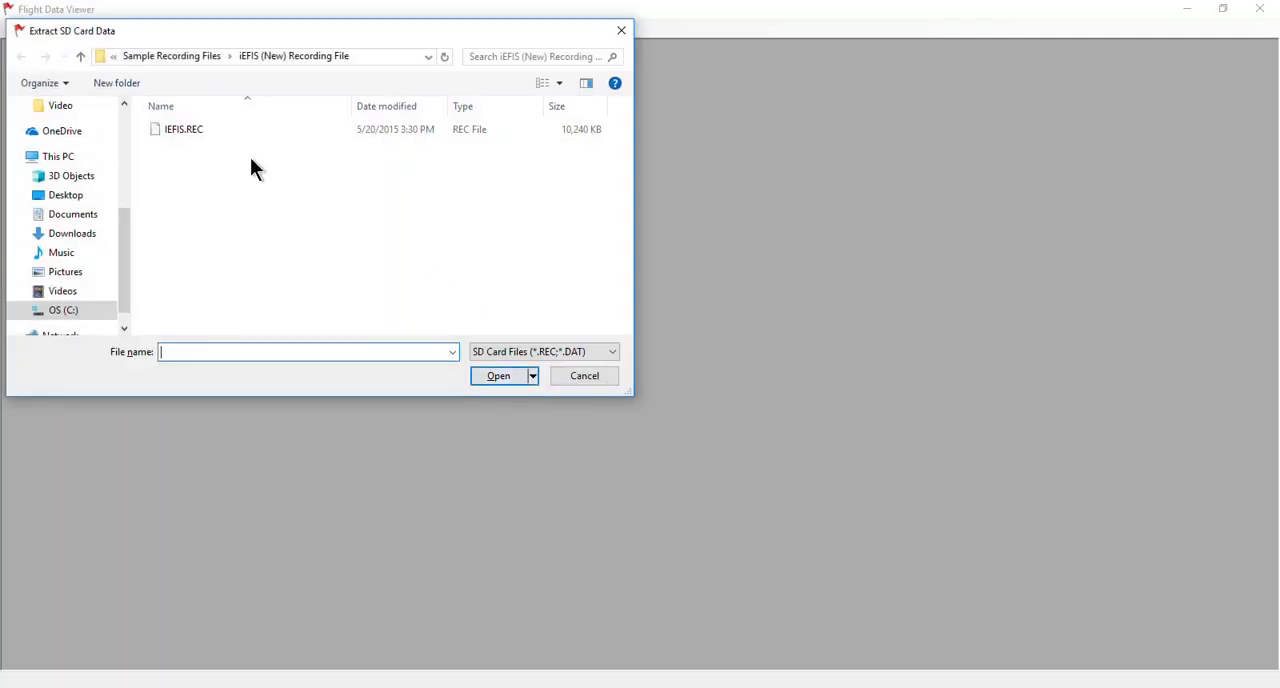
Open the IEFIS.REC recording and extract the 8/14/2015 9:35:53 AM flight.
{"action": "left_click", "coordinate": [181, 130]}
{"action": "left_click", "coordinate": [491, 378]}
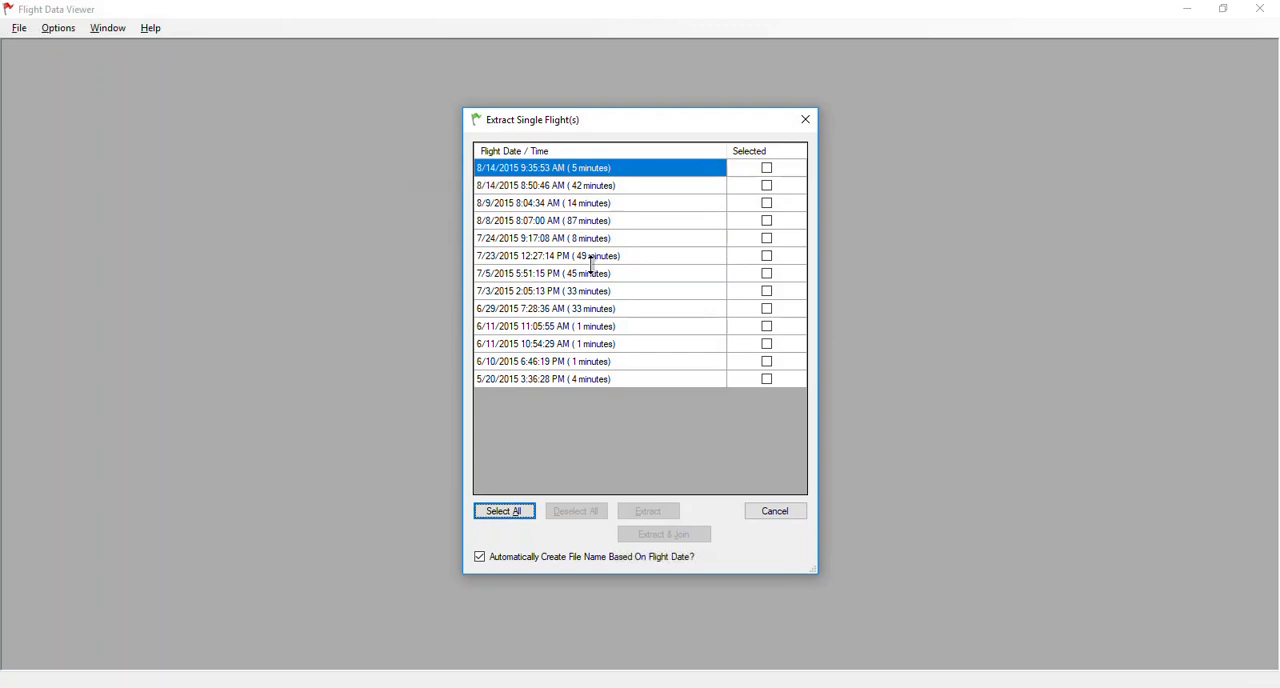
{"action": "left_click", "coordinate": [767, 169]}
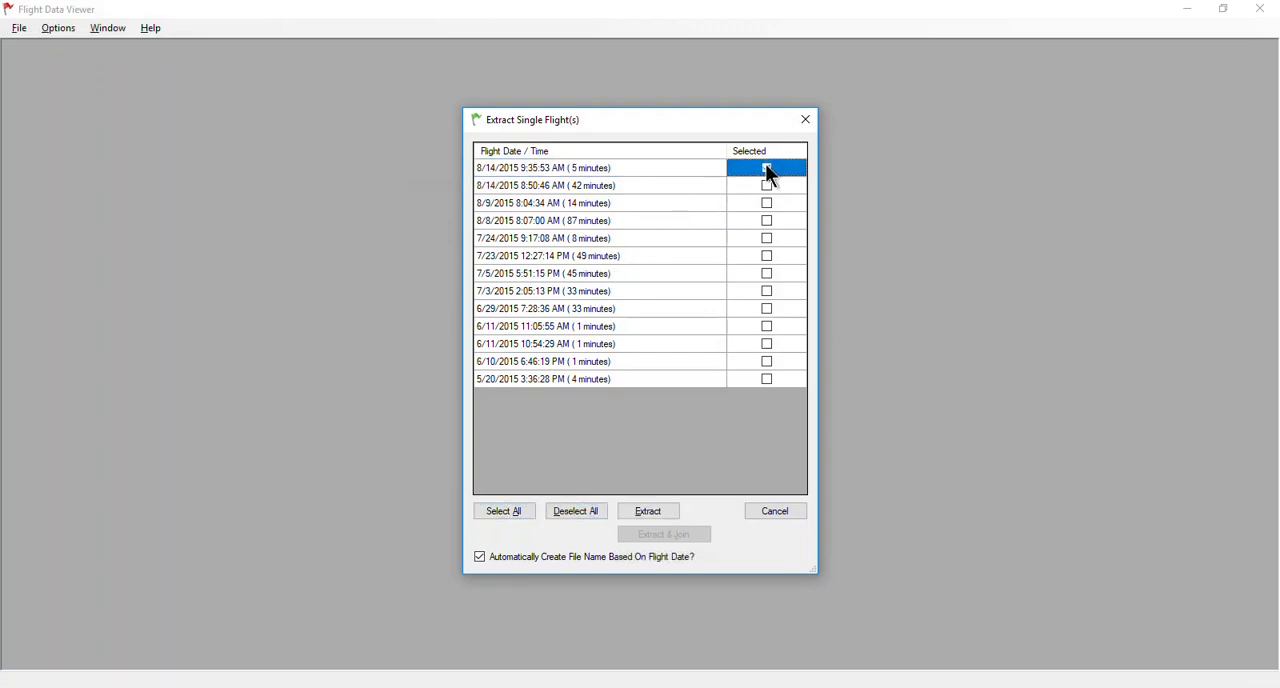
{"action": "left_click", "coordinate": [650, 510]}
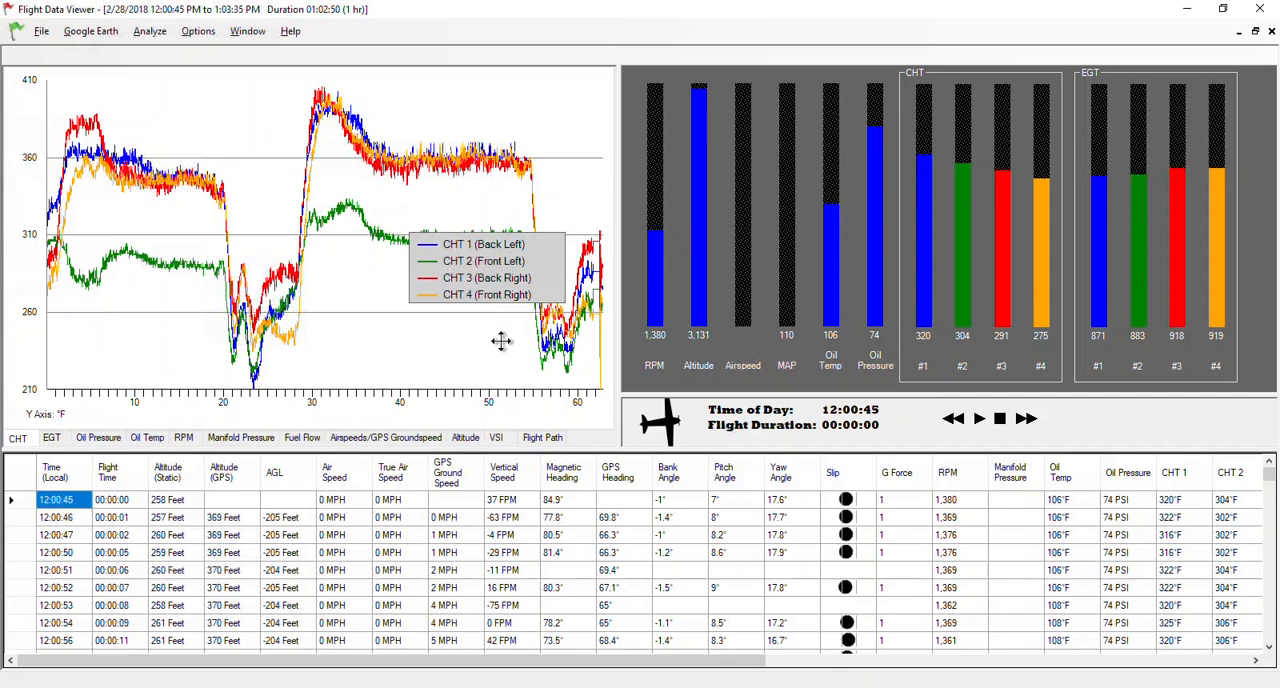
Move the CHT graph's legend lower and review the EGT, oil pressure, oil temperature, RPM and manifold pressure graphs.
{"action": "left_click_drag", "start_coordinate": [501, 342], "coordinate": [501, 340]}
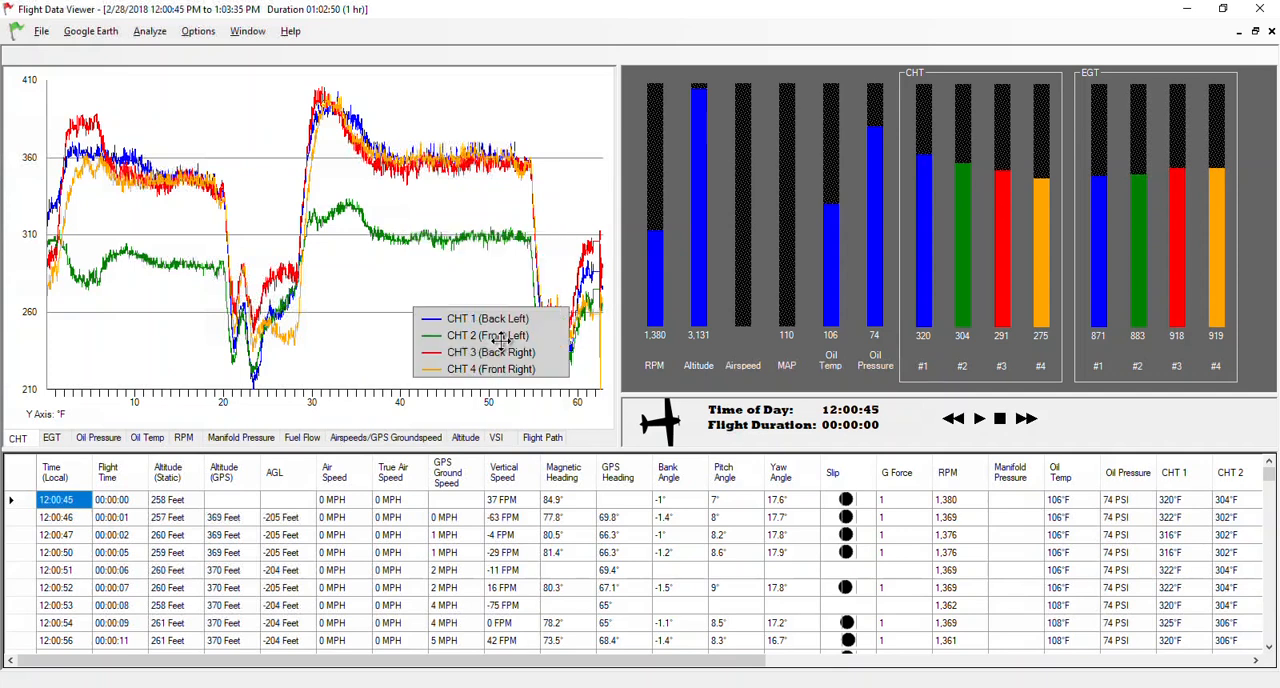
{"action": "left_click", "coordinate": [52, 438]}
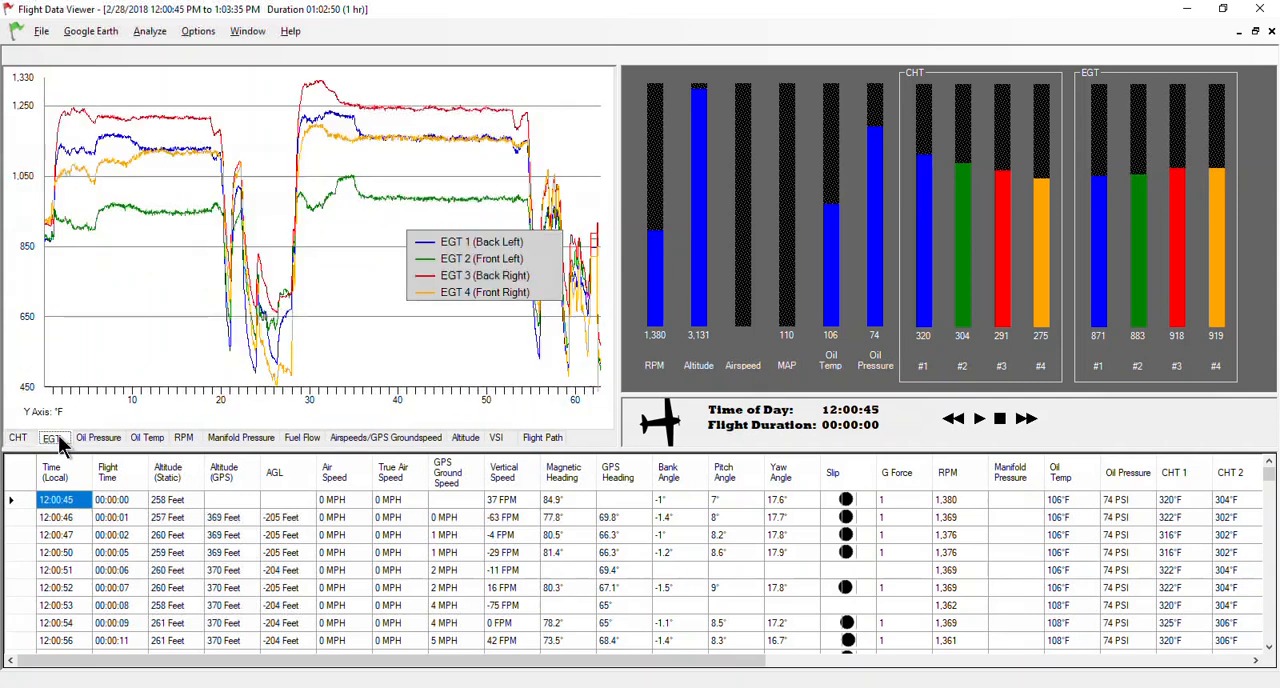
{"action": "left_click", "coordinate": [102, 444]}
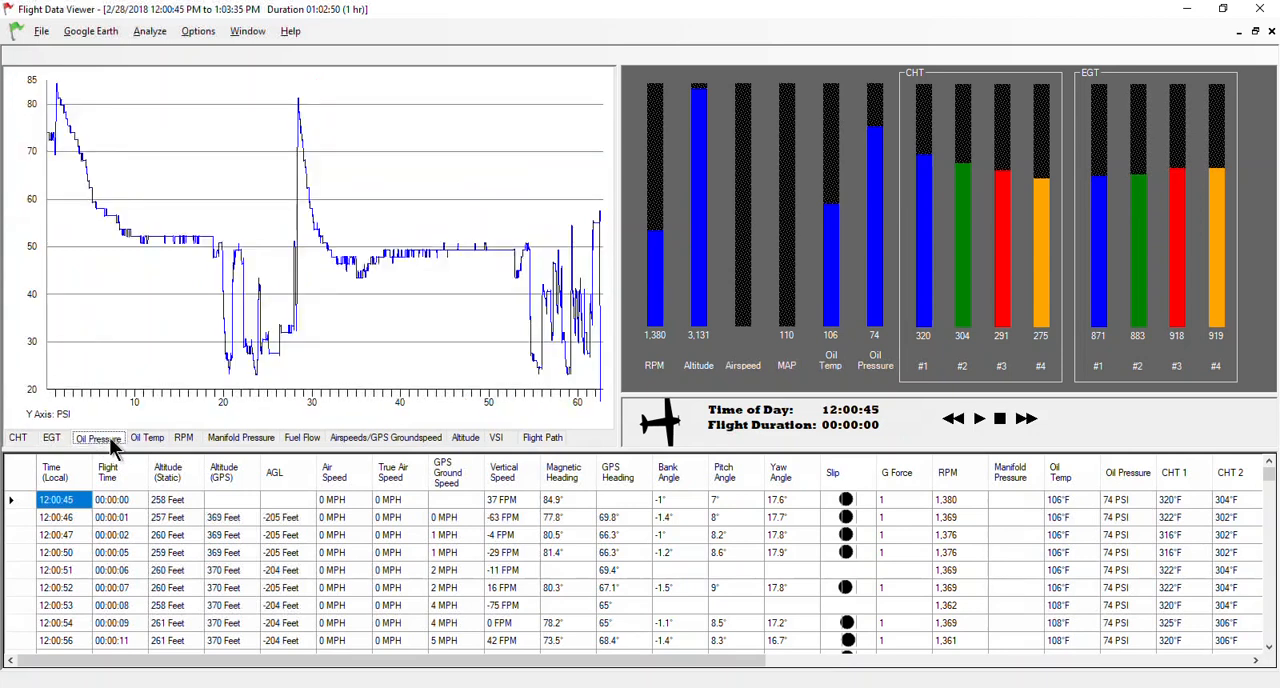
{"action": "left_click", "coordinate": [147, 442]}
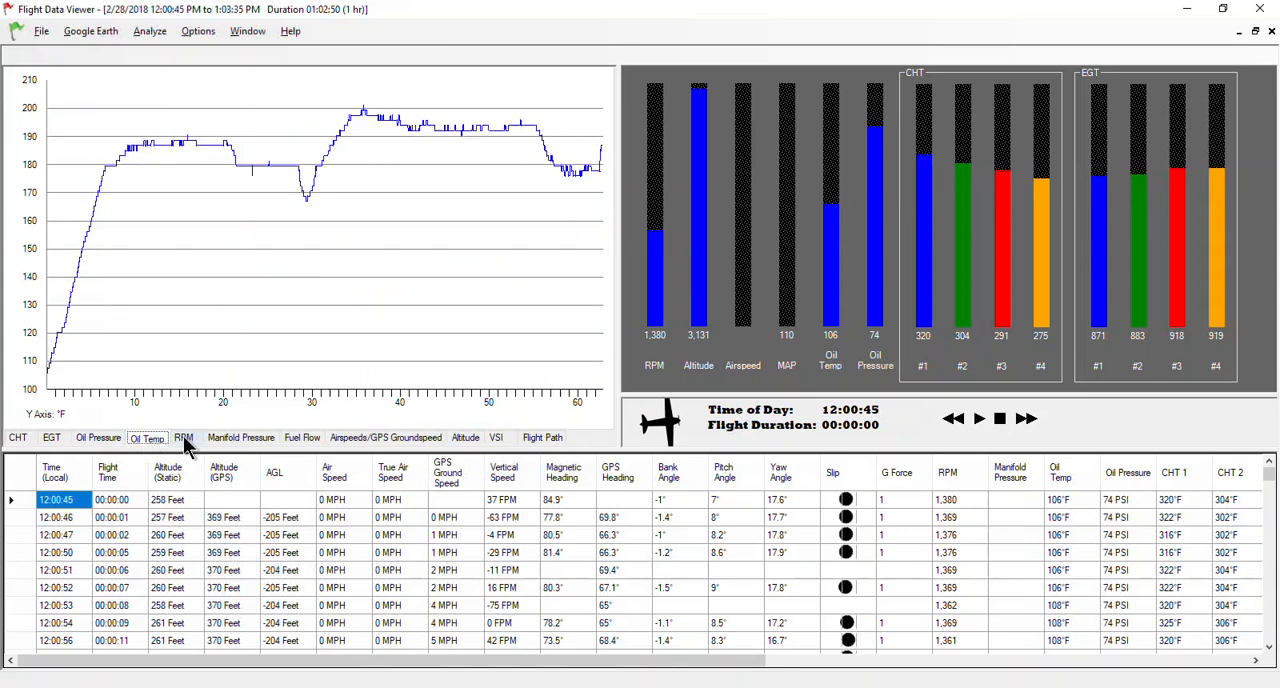
{"action": "left_click", "coordinate": [185, 440]}
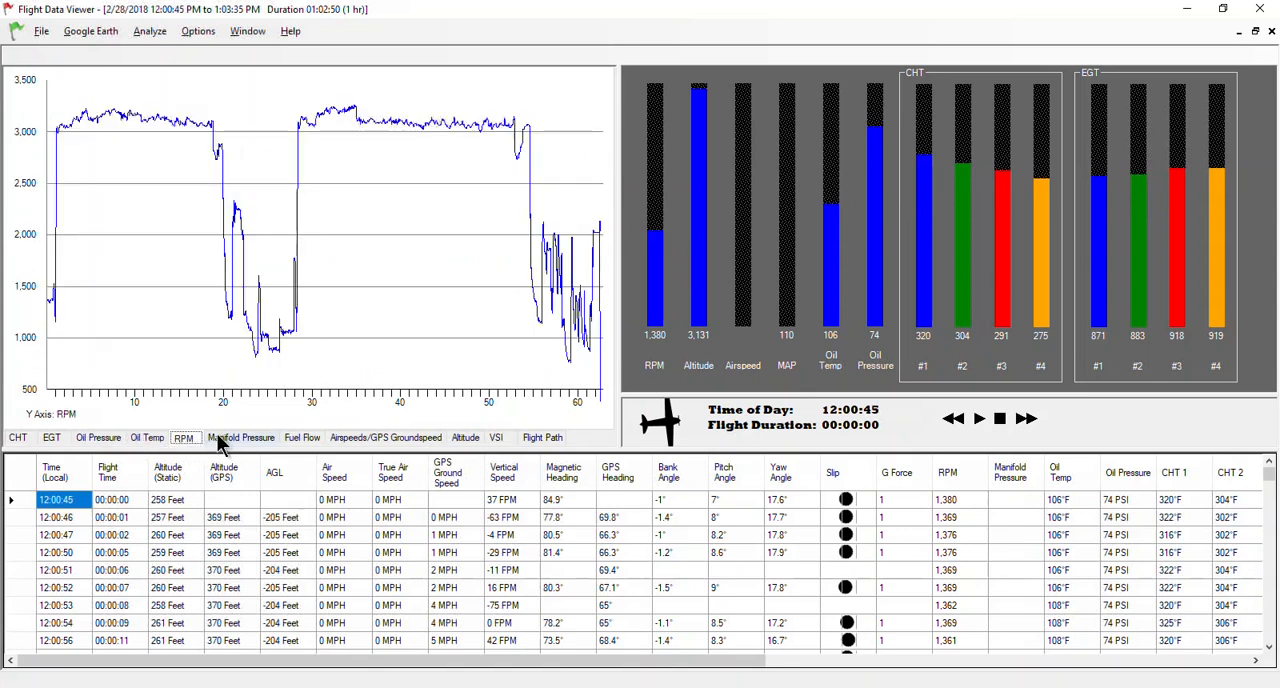
{"action": "left_click", "coordinate": [229, 440]}
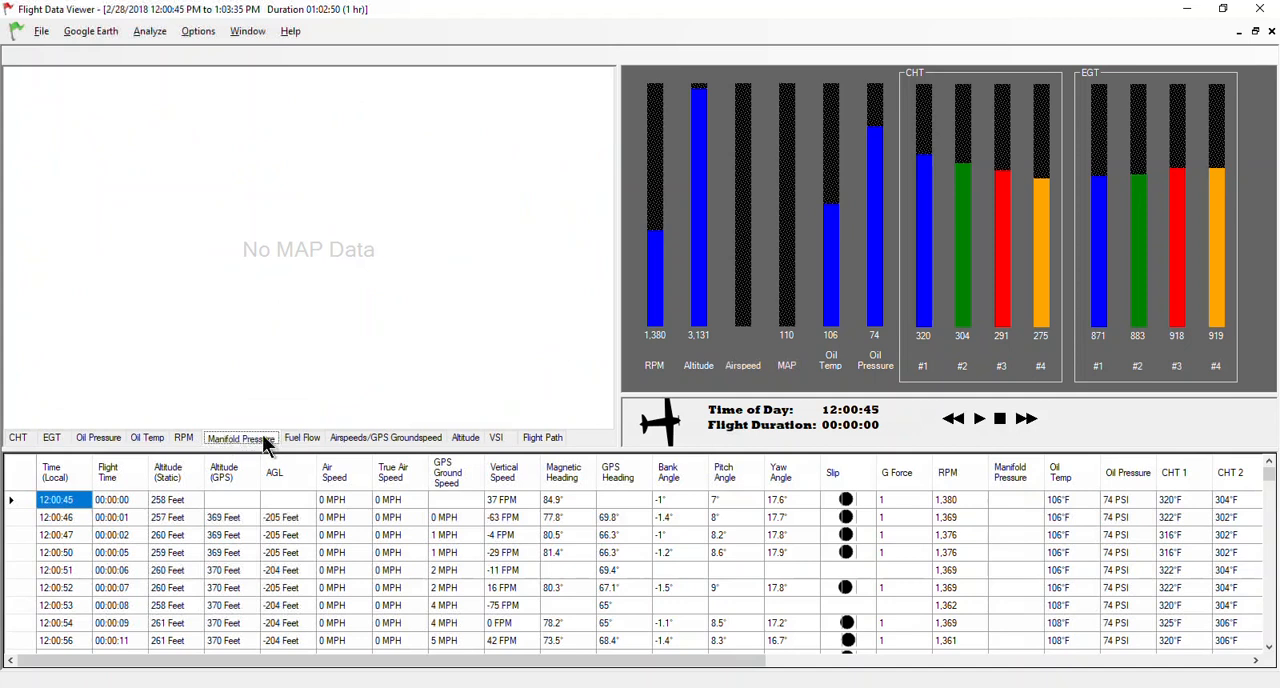
Review the flight's fuel flow, airspeed/GPS groundspeed, altitude, VSI and flight path plots.
{"action": "left_click", "coordinate": [294, 440]}
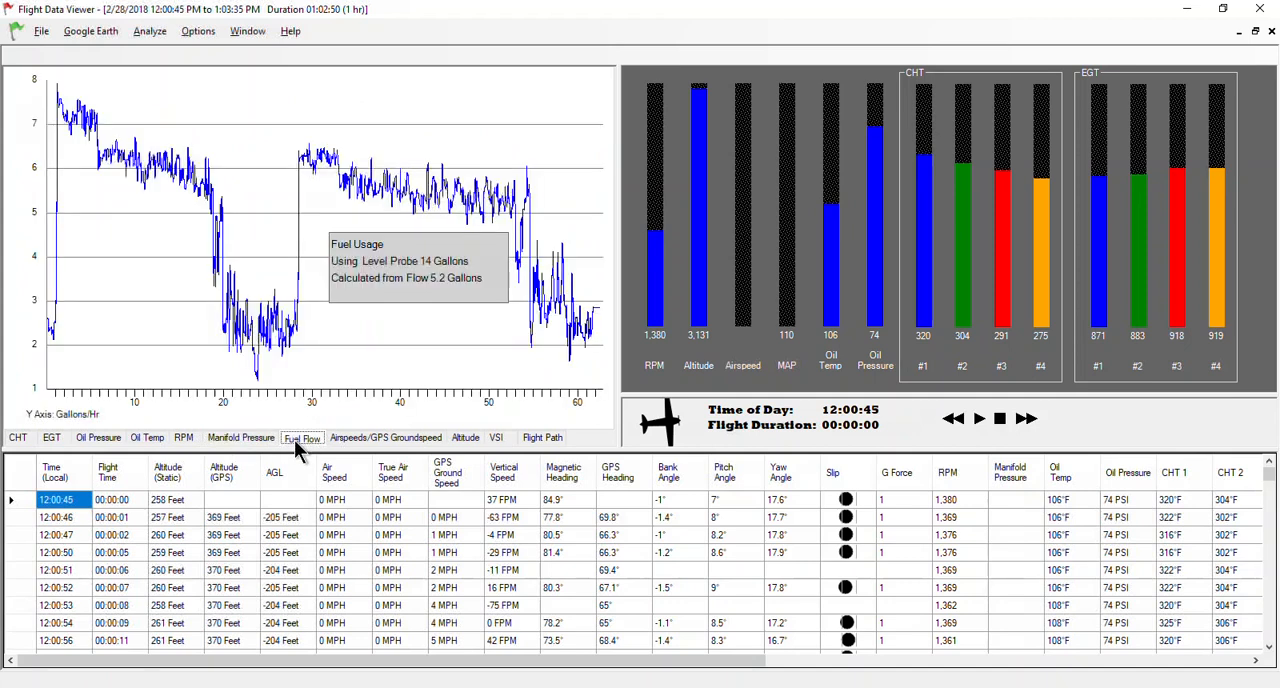
{"action": "left_click", "coordinate": [357, 440]}
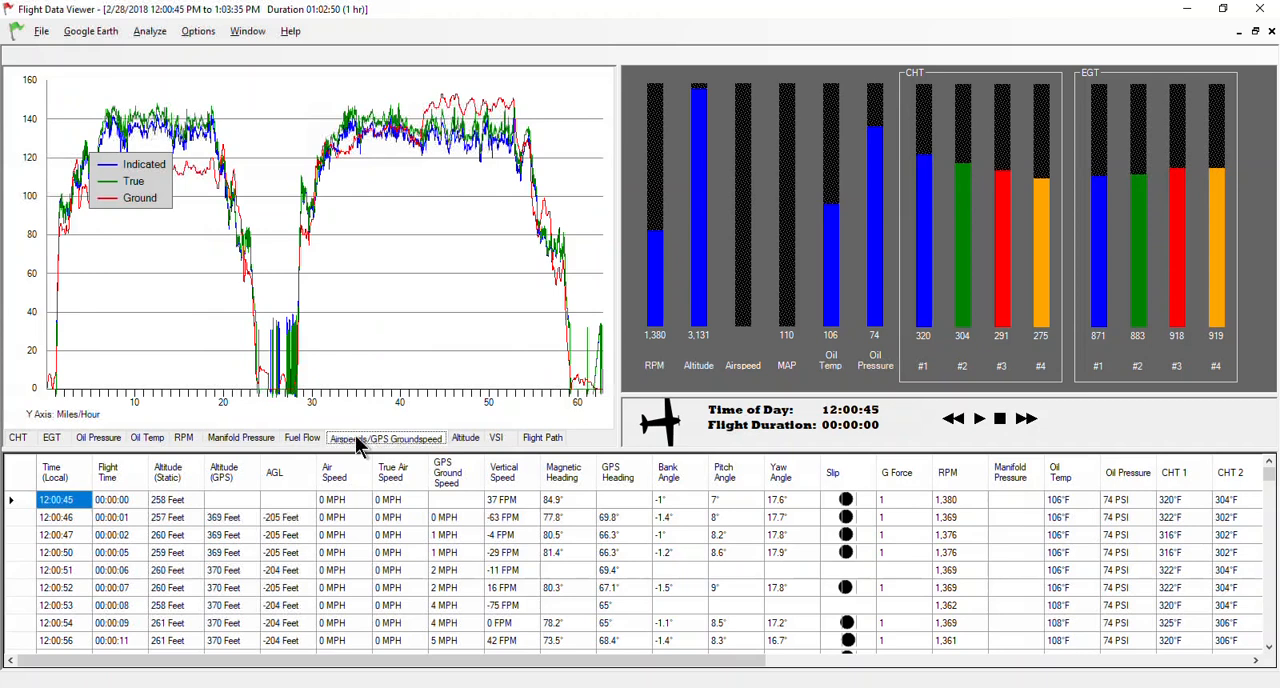
{"action": "left_click", "coordinate": [463, 447]}
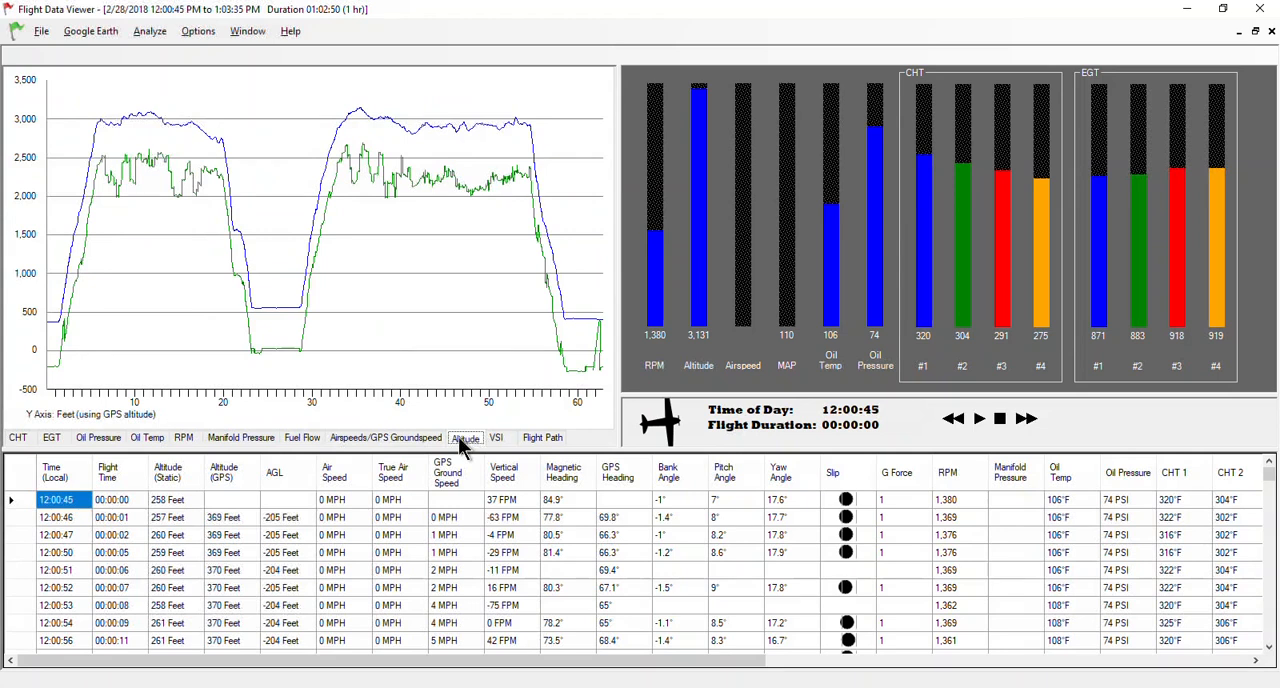
{"action": "left_click", "coordinate": [506, 446]}
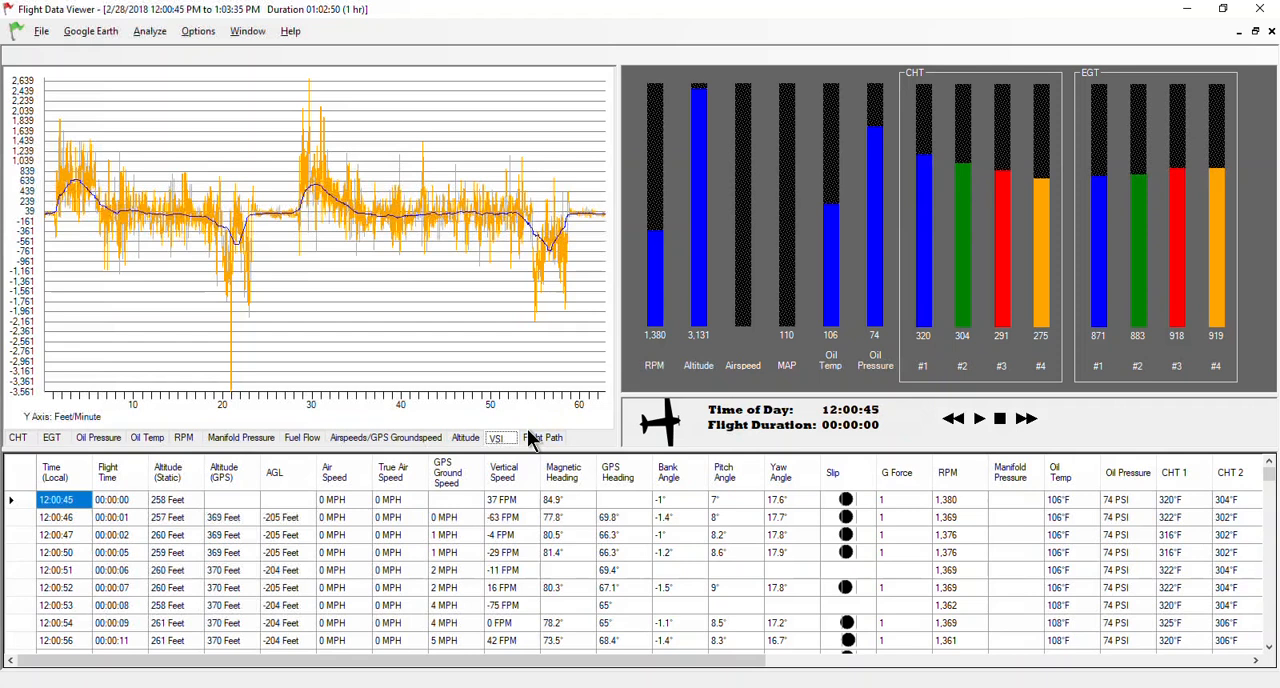
{"action": "left_click", "coordinate": [536, 438]}
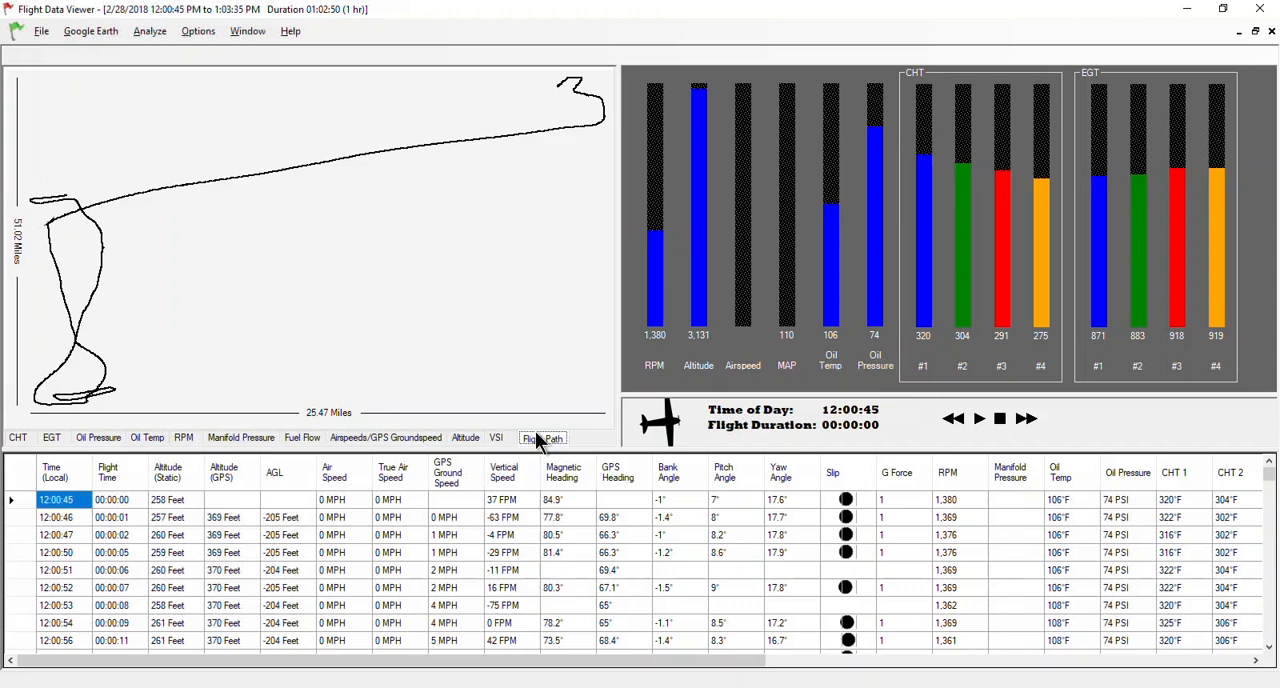
Jump to about 40 minutes into the flight on the Altitude graph and about 50 minutes on the CHT graph.
{"action": "left_click", "coordinate": [466, 440]}
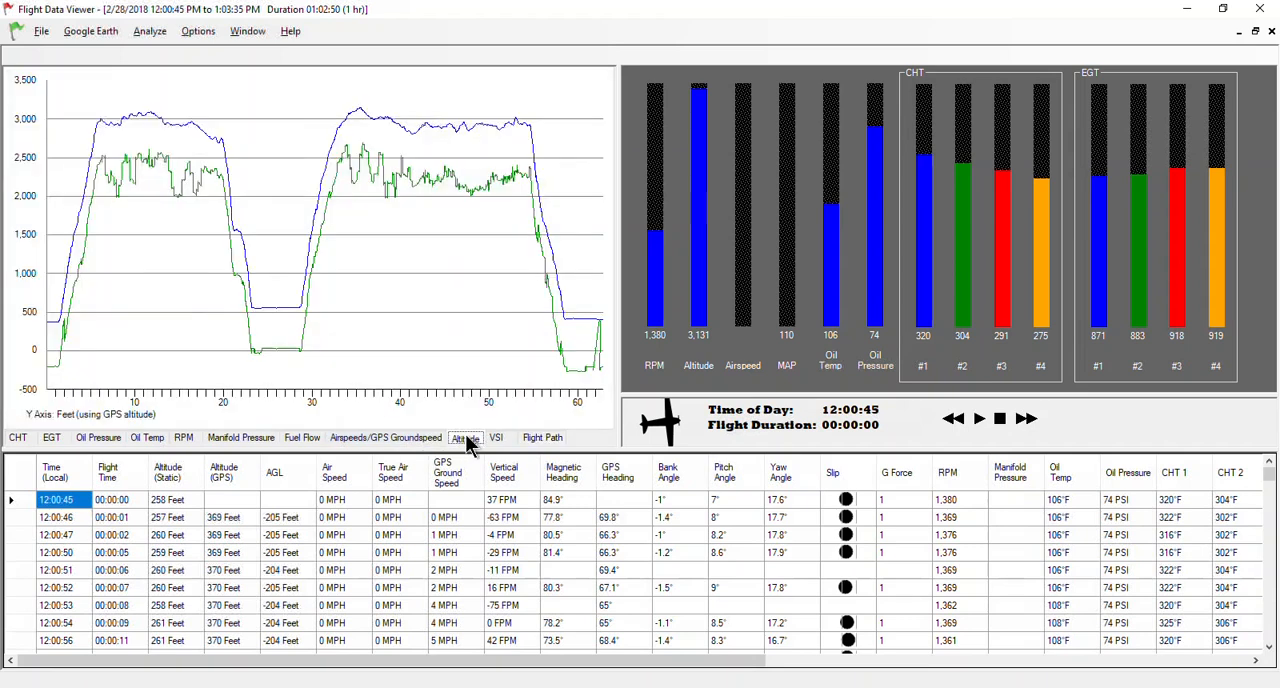
{"action": "left_click", "coordinate": [407, 167]}
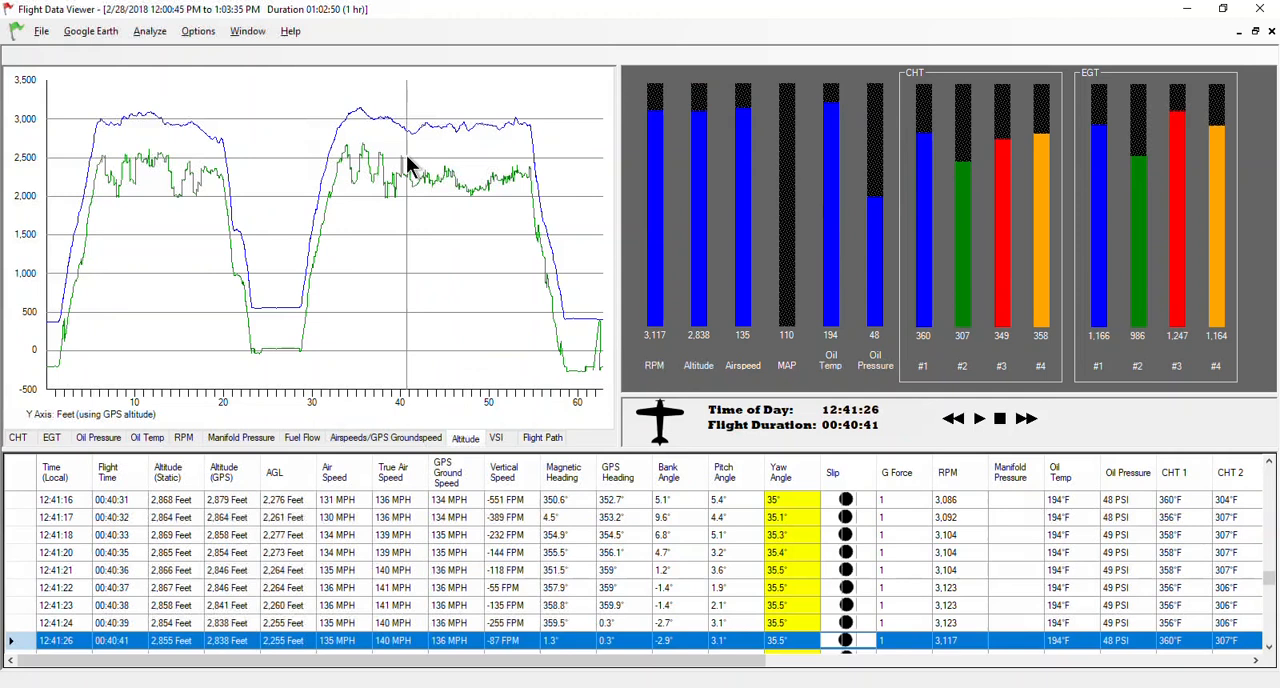
{"action": "left_click", "coordinate": [19, 438]}
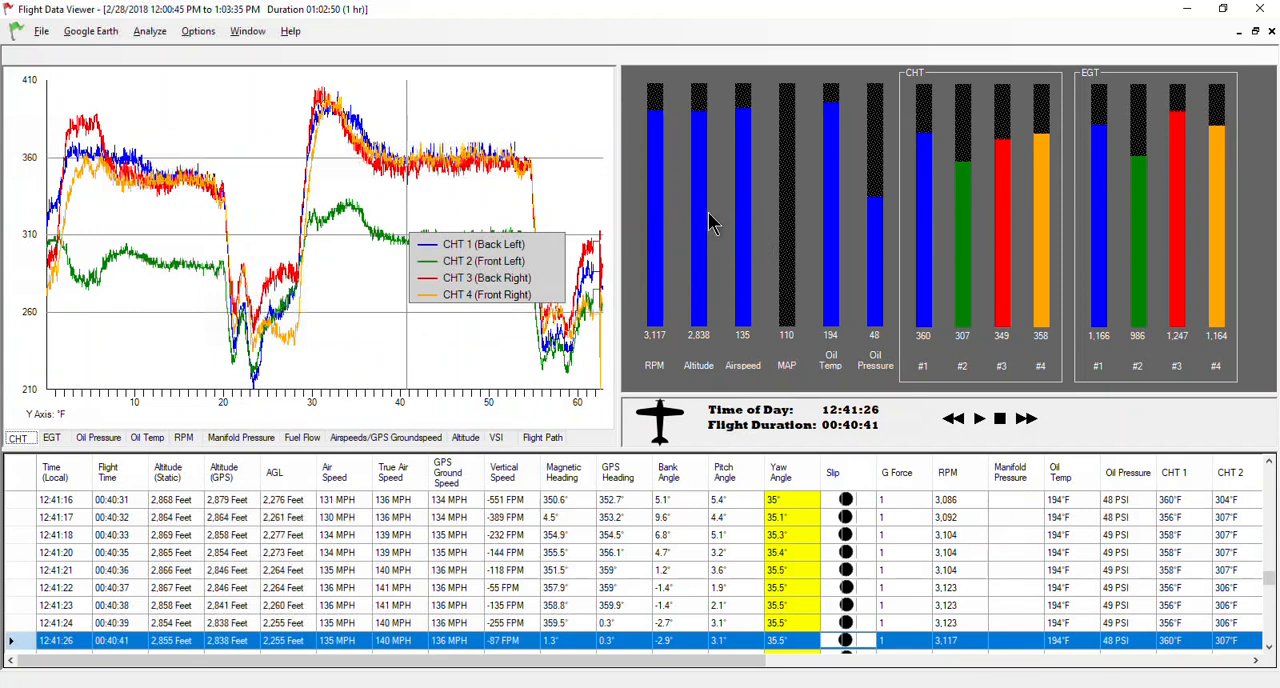
{"action": "left_click", "coordinate": [492, 203]}
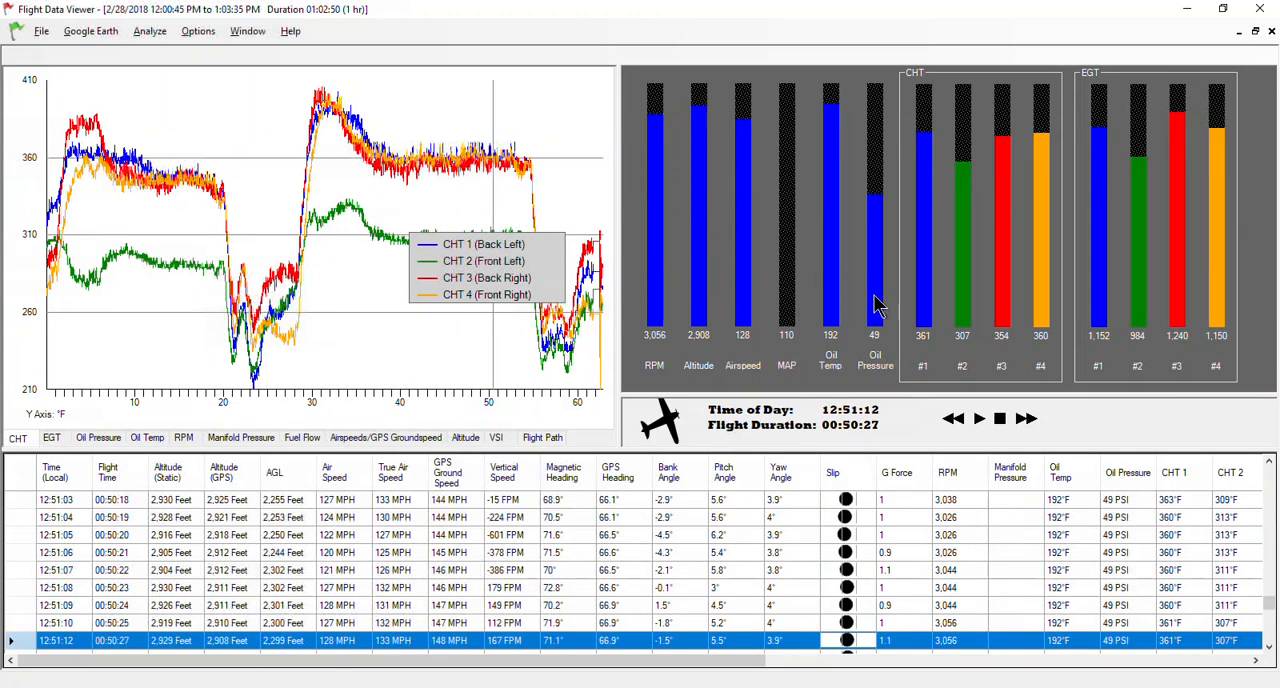
Play back the flight from the selected point and raise the playback speed to 16x.
{"action": "left_click", "coordinate": [984, 422]}
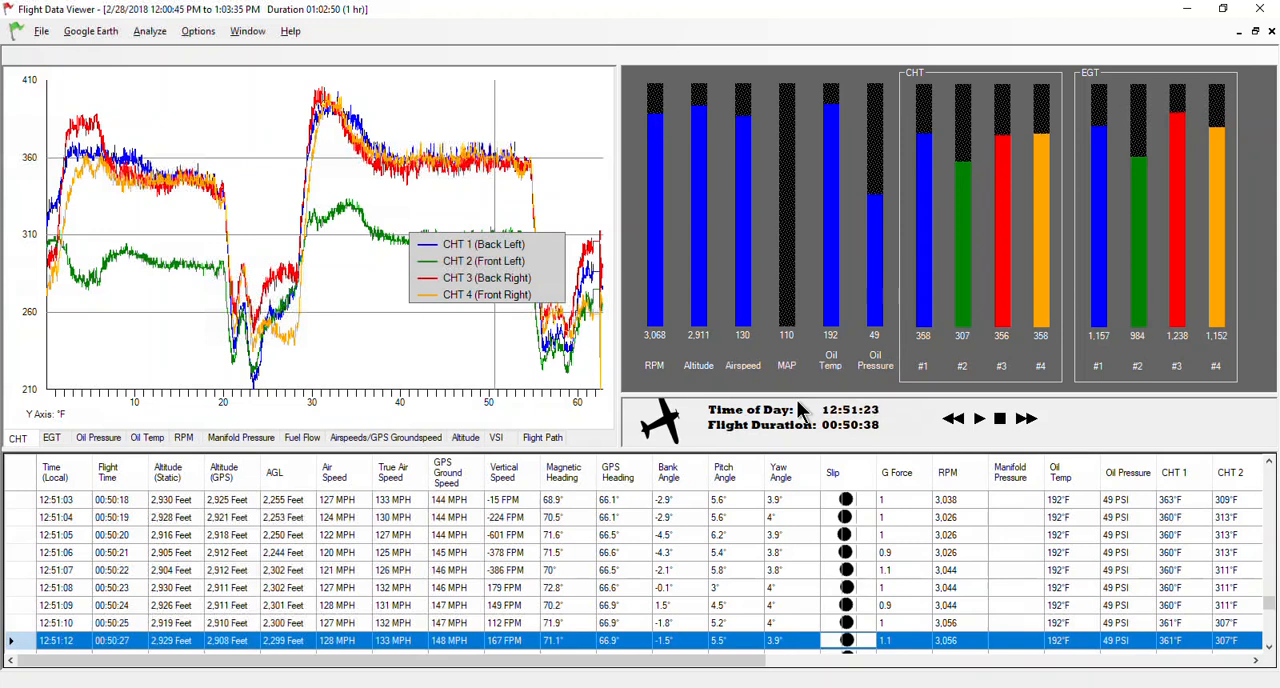
{"action": "left_click", "coordinate": [1027, 421]}
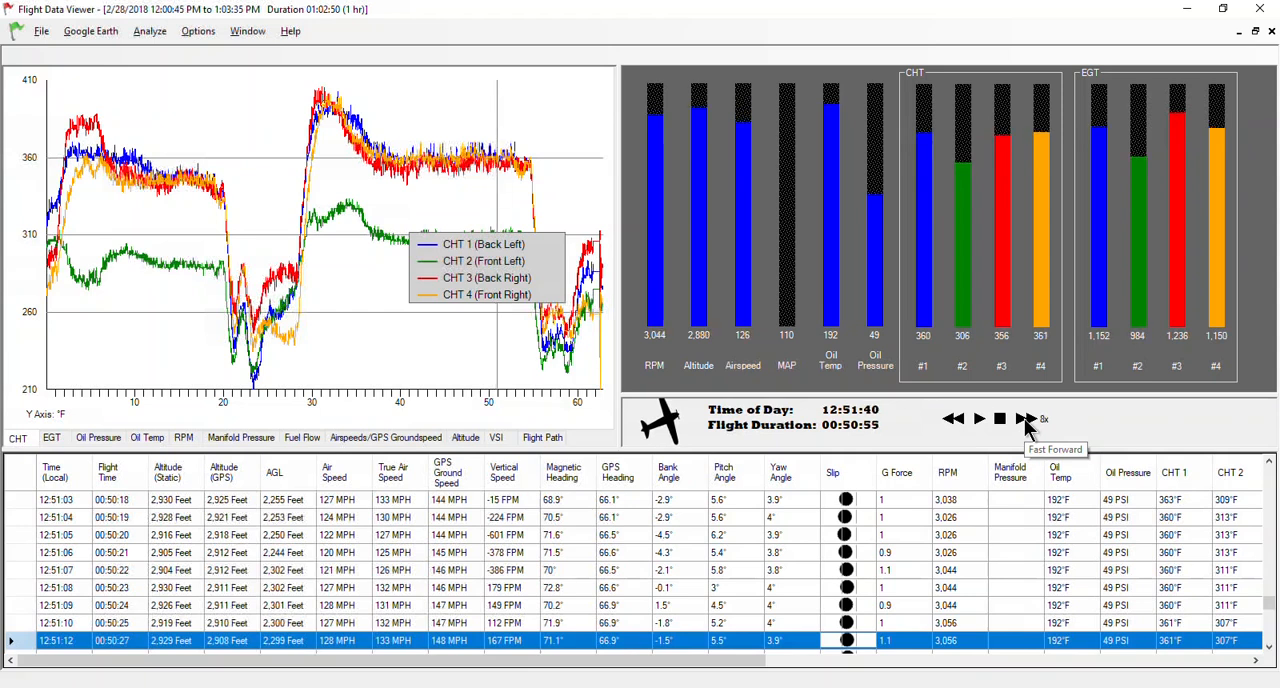
{"action": "left_click", "coordinate": [1027, 421]}
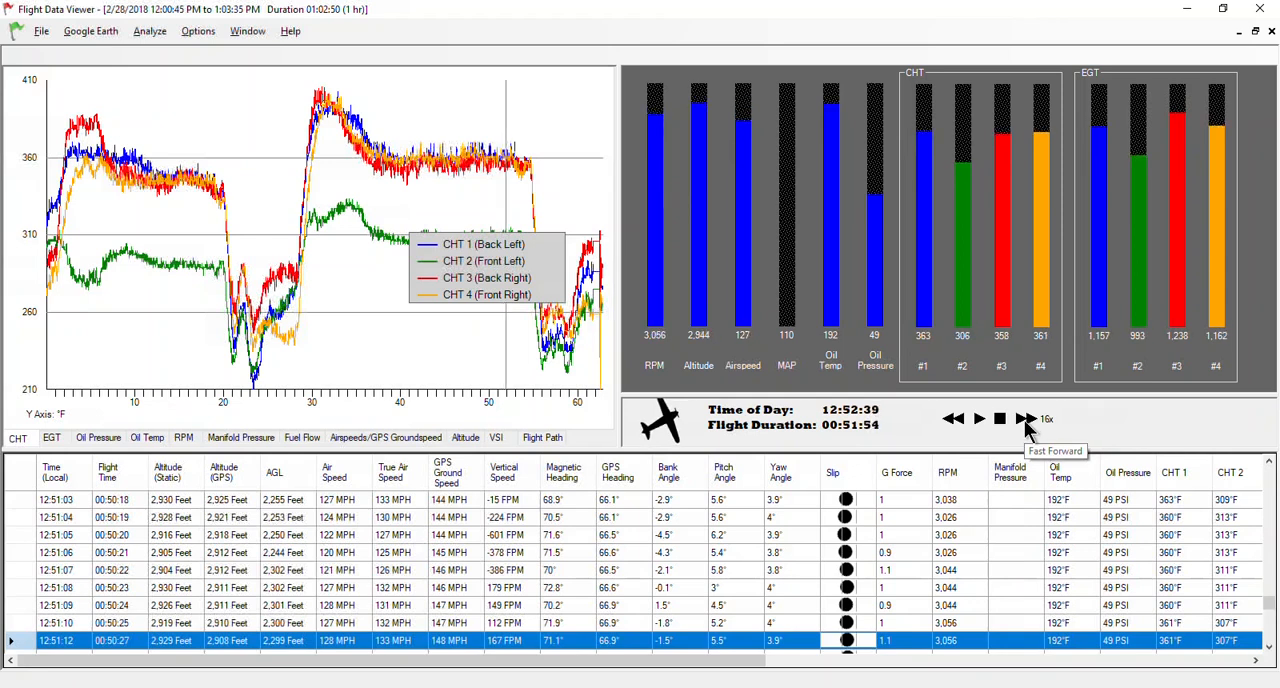
Follow the playback on the flight path plot and examine the data table's columns for engine temperatures, OAT and fuel.
{"action": "left_click", "coordinate": [559, 438]}
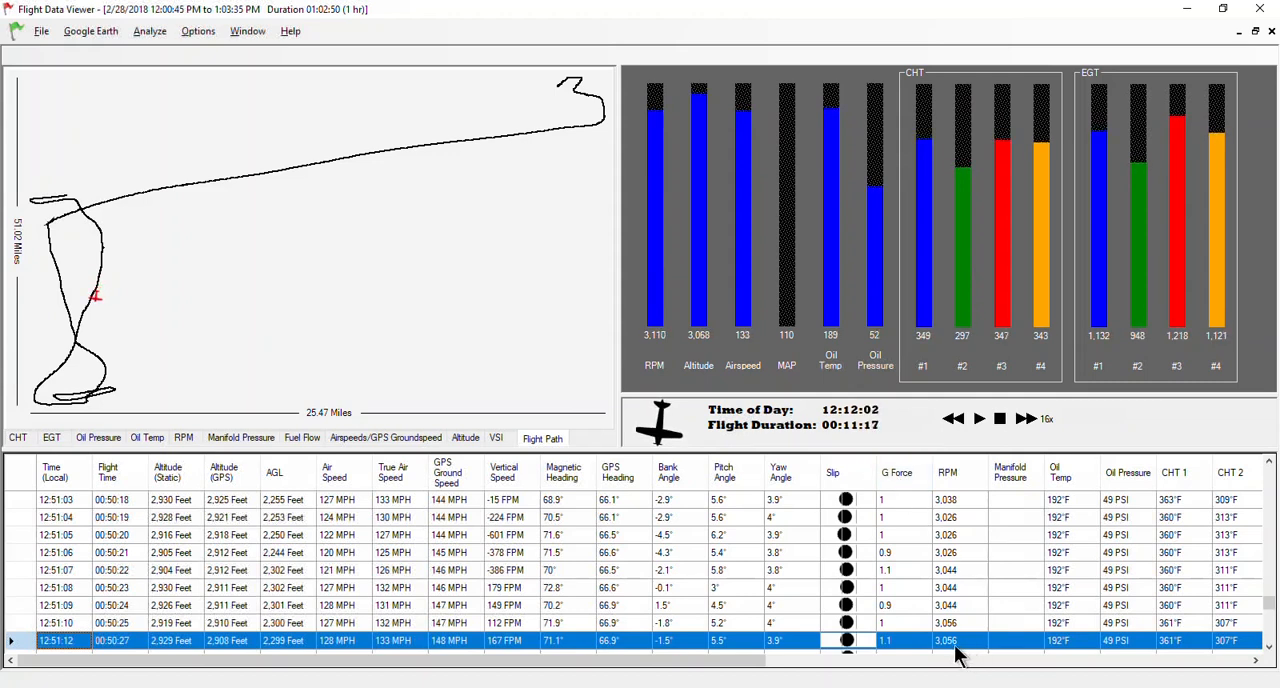
{"action": "left_click_drag", "start_coordinate": [760, 668], "coordinate": [1122, 662]}
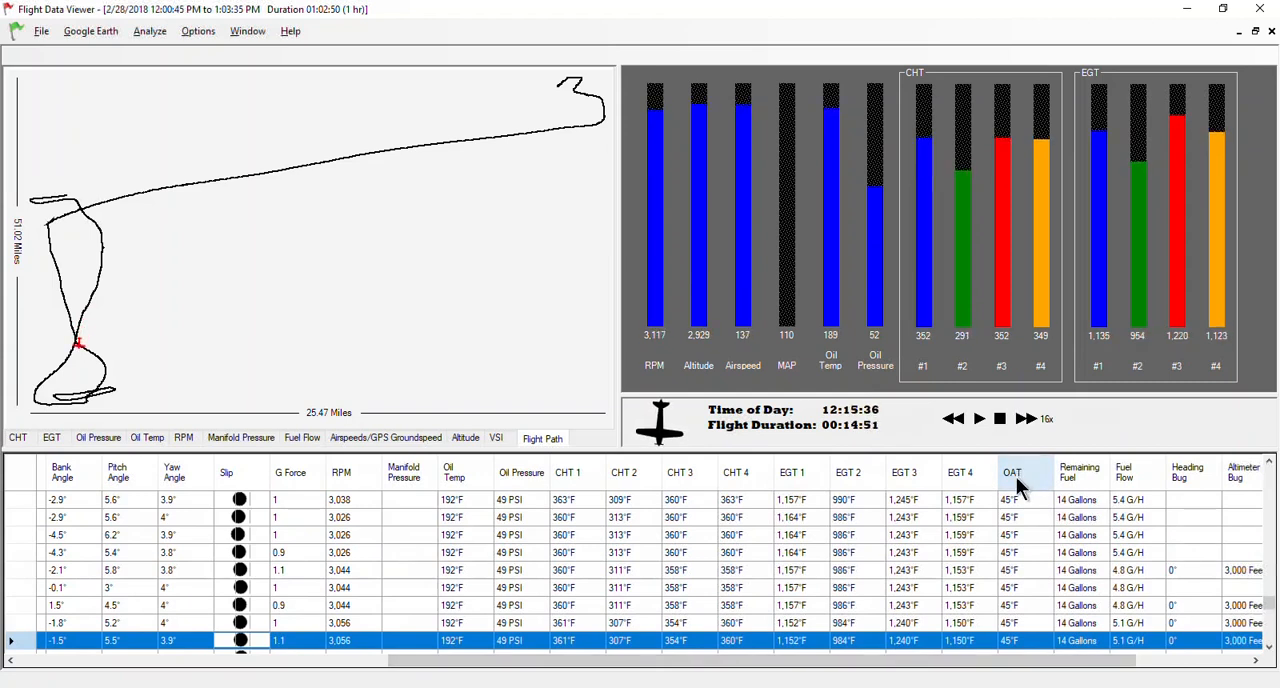
{"action": "left_click_drag", "start_coordinate": [1028, 642], "coordinate": [1097, 648]}
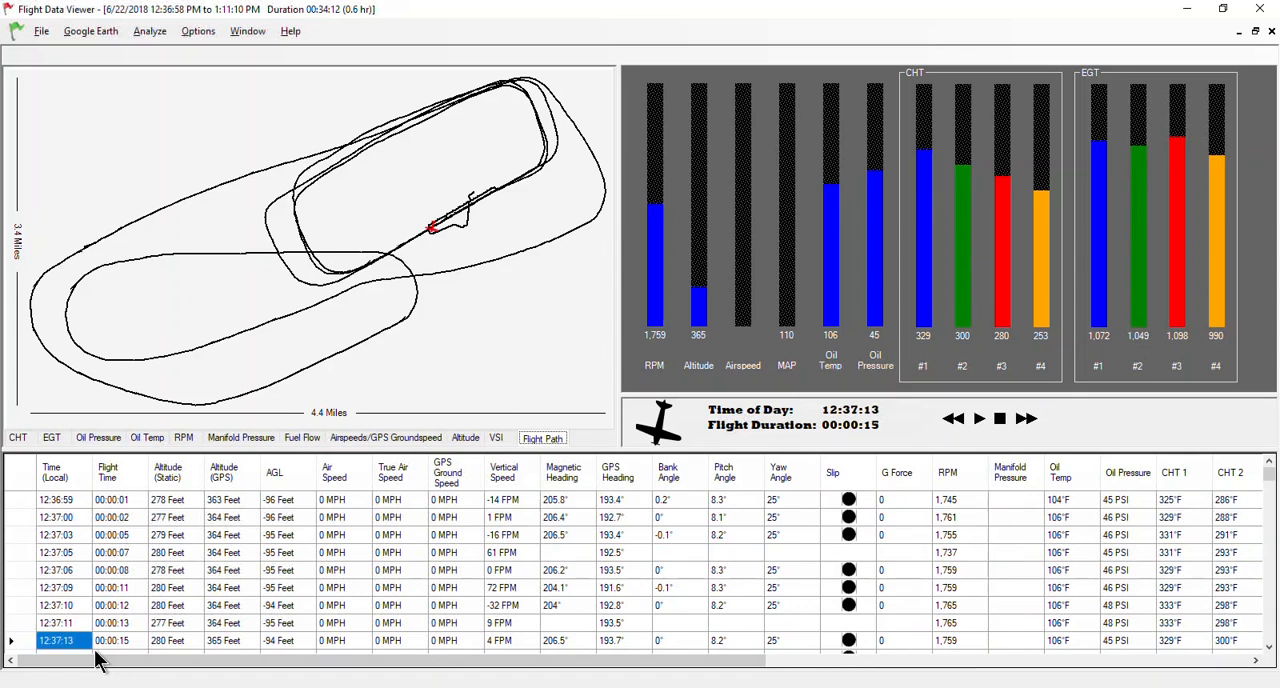
Set the CHT graph's temperature unit to °C and the oil pressure graph's unit to BAR.
{"action": "left_click", "coordinate": [18, 440]}
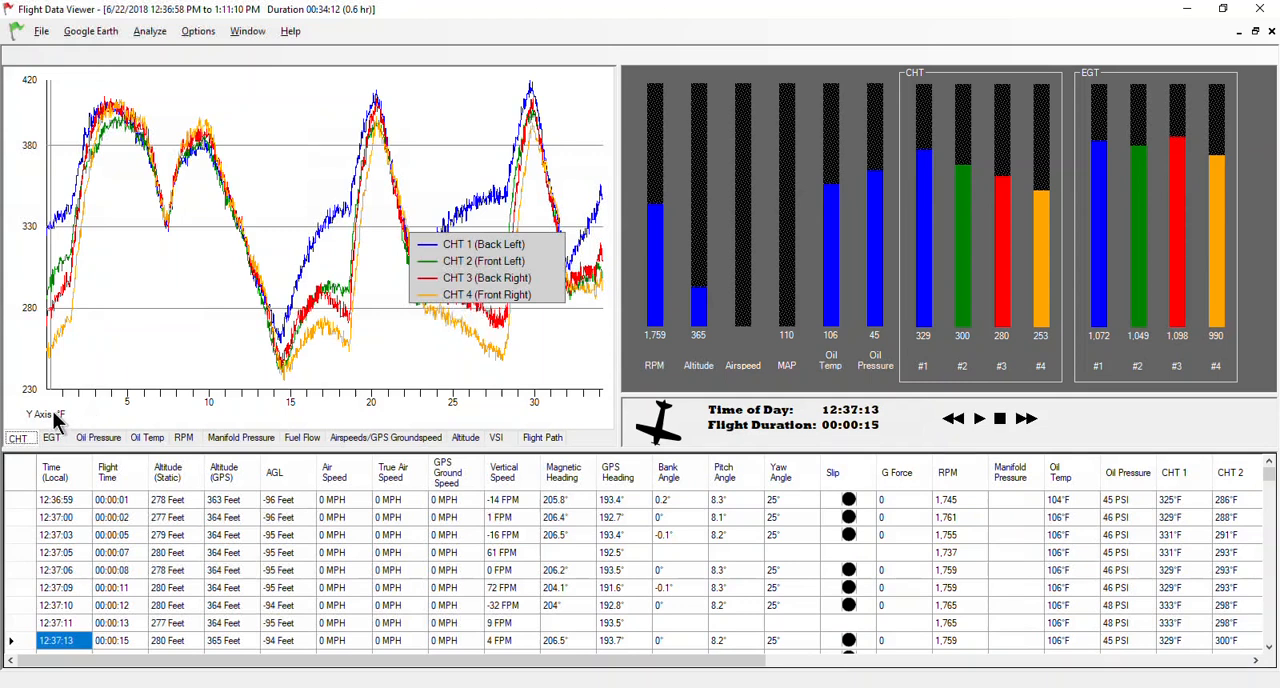
{"action": "left_click", "coordinate": [55, 416]}
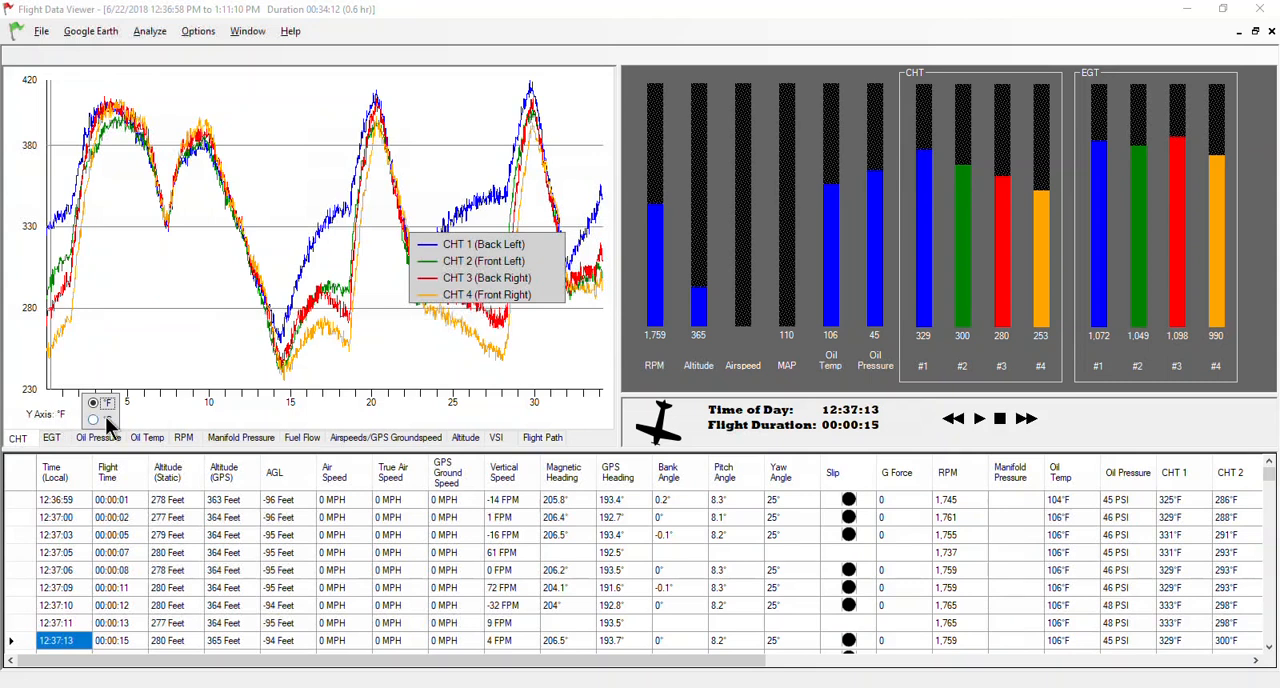
{"action": "left_click", "coordinate": [94, 420]}
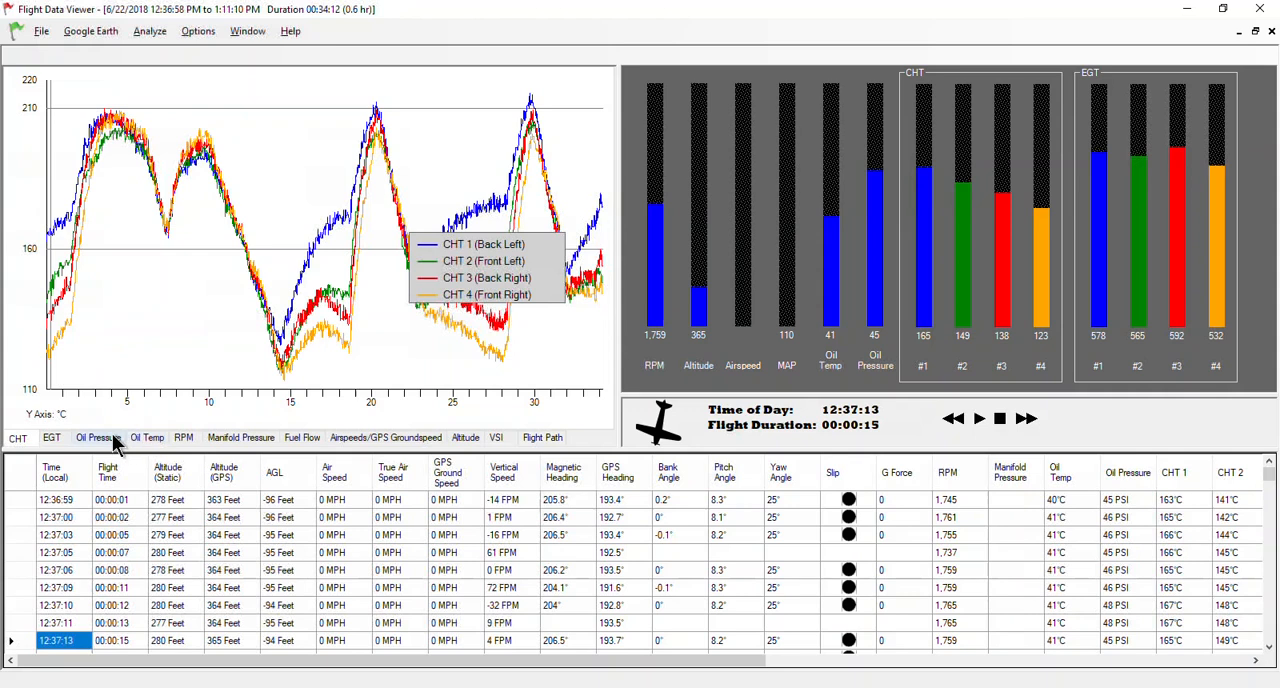
{"action": "left_click", "coordinate": [116, 444]}
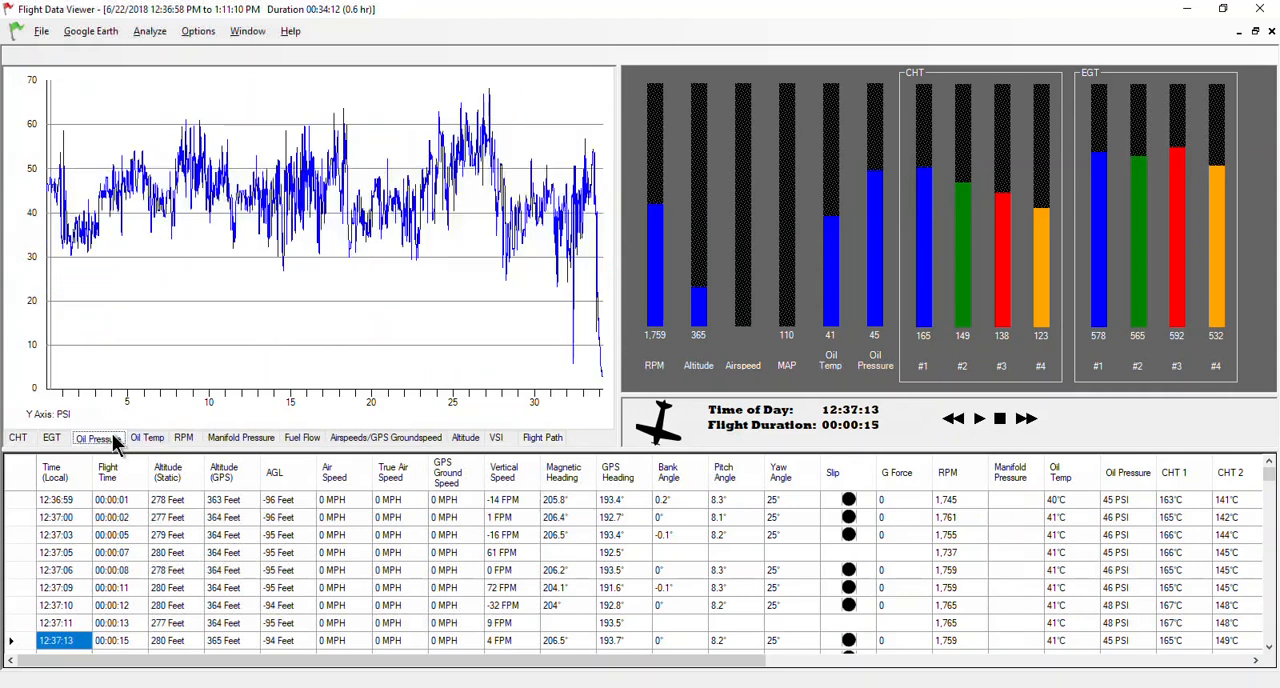
{"action": "left_click", "coordinate": [64, 416]}
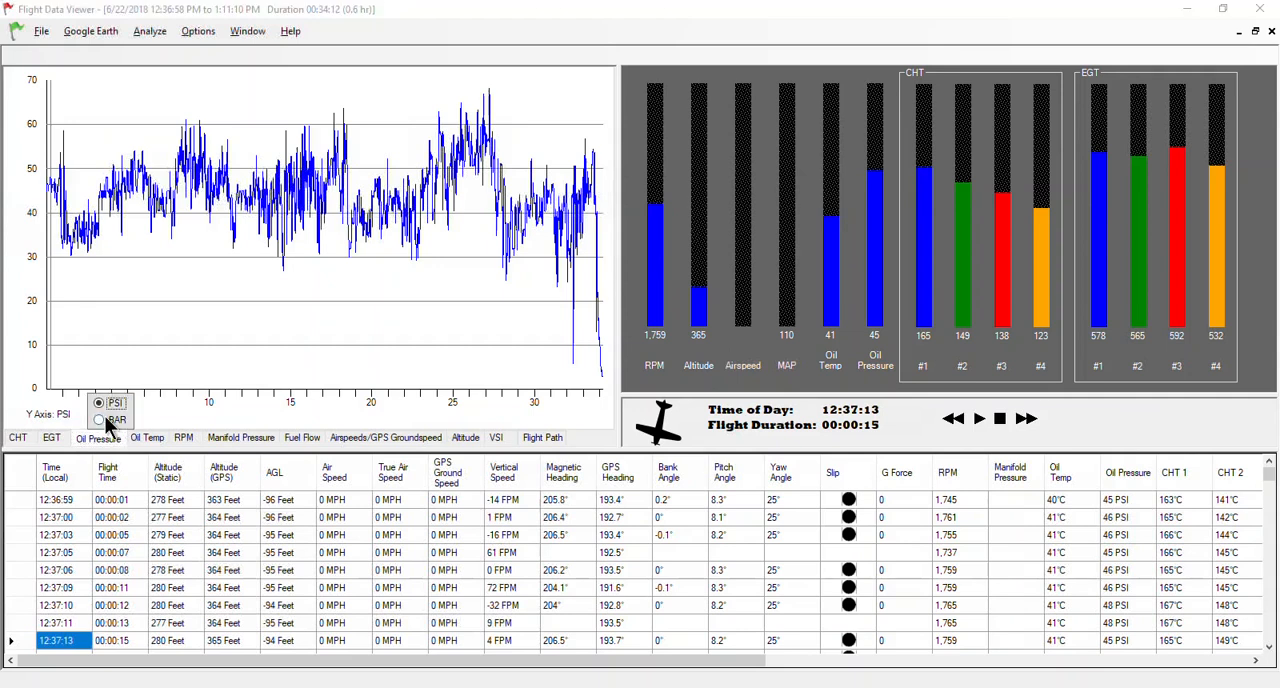
{"action": "left_click", "coordinate": [100, 419]}
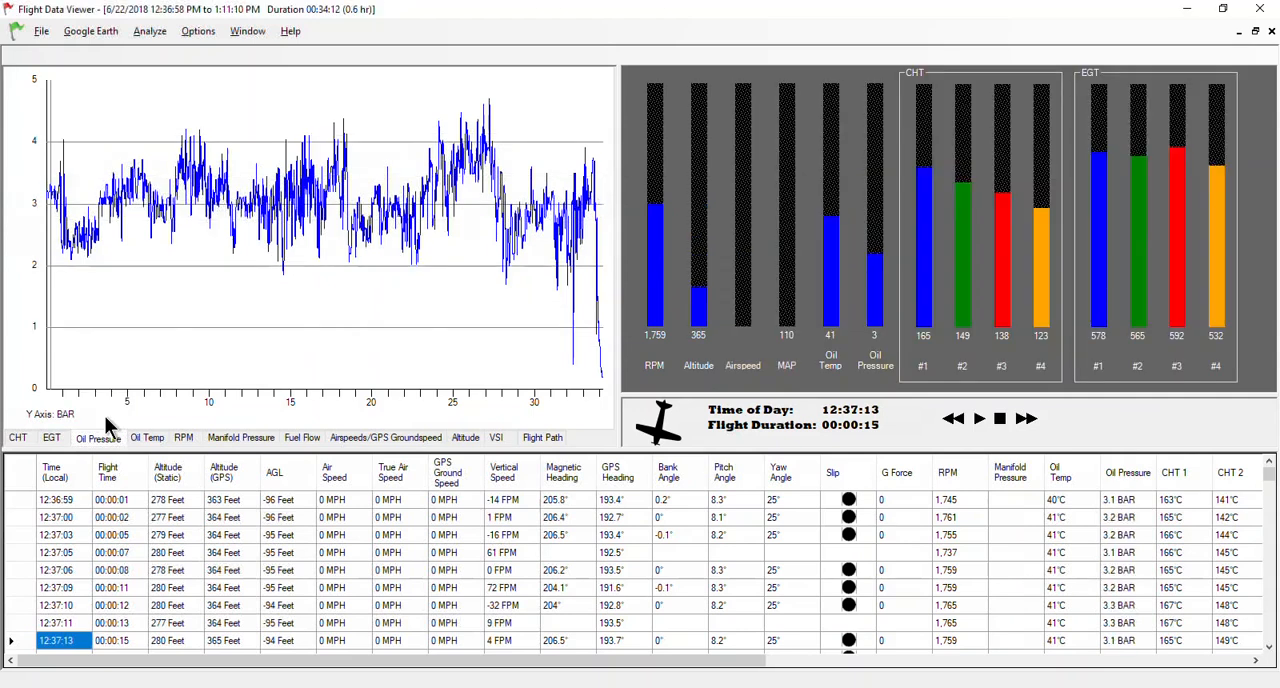
Set the fuel flow graph's unit to Liters/Hr and the airspeed/GPS groundspeed graph's unit to Knots.
{"action": "left_click", "coordinate": [296, 438]}
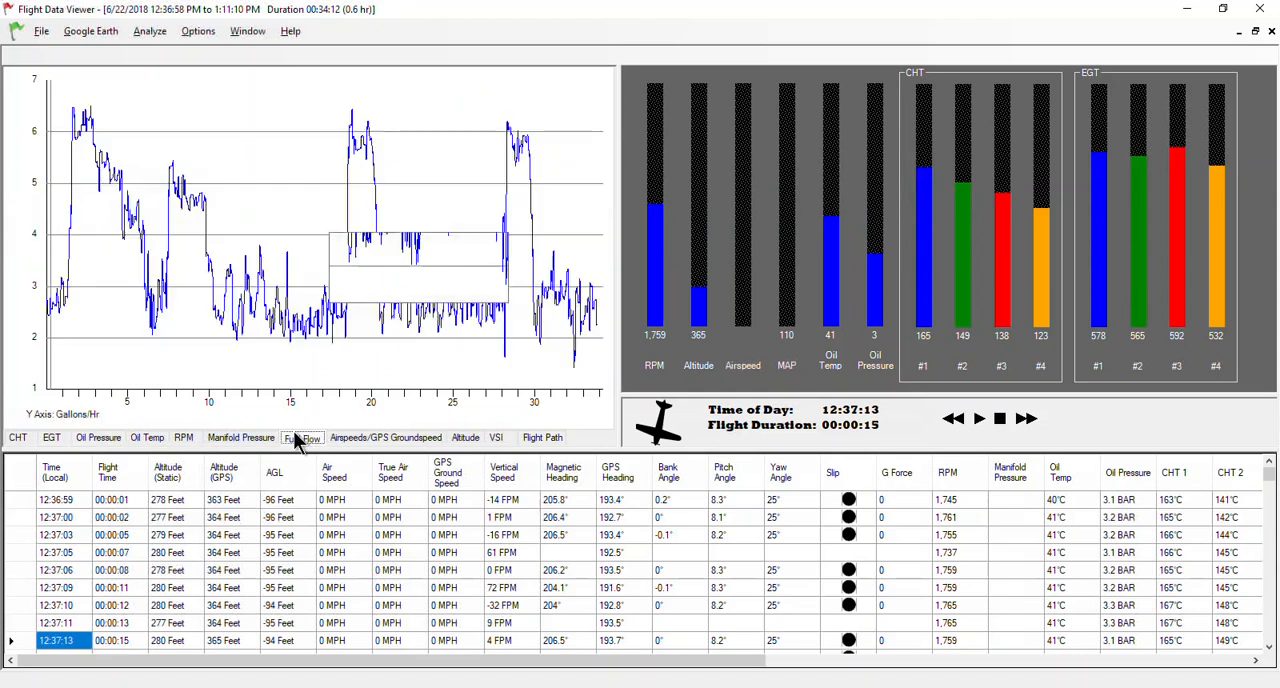
{"action": "left_click", "coordinate": [90, 418]}
{"action": "left_click", "coordinate": [137, 422]}
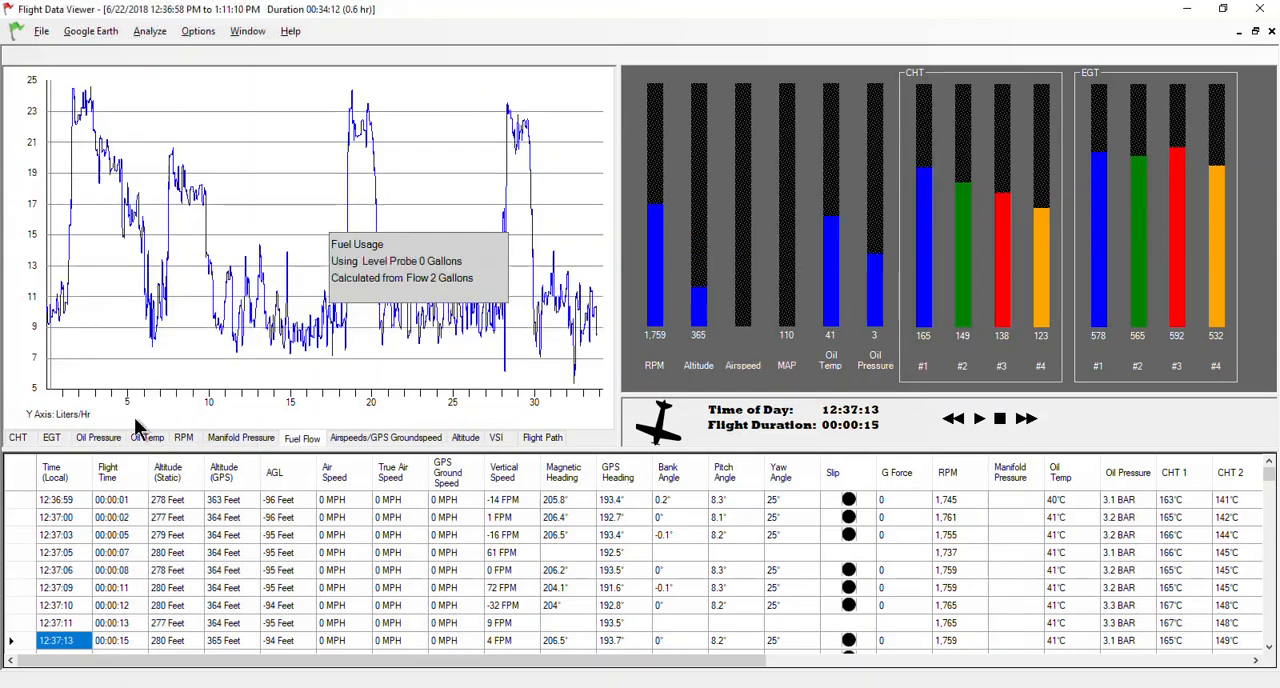
{"action": "left_click", "coordinate": [345, 441]}
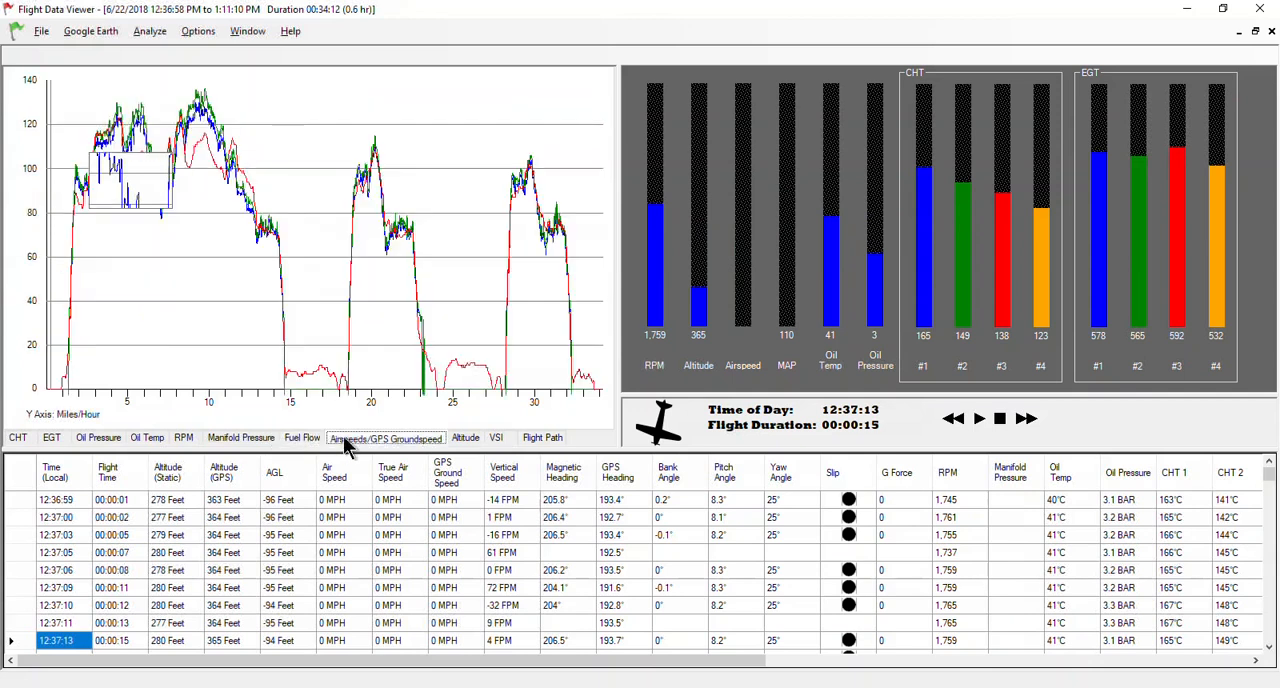
{"action": "left_click", "coordinate": [90, 418]}
{"action": "left_click", "coordinate": [134, 436]}
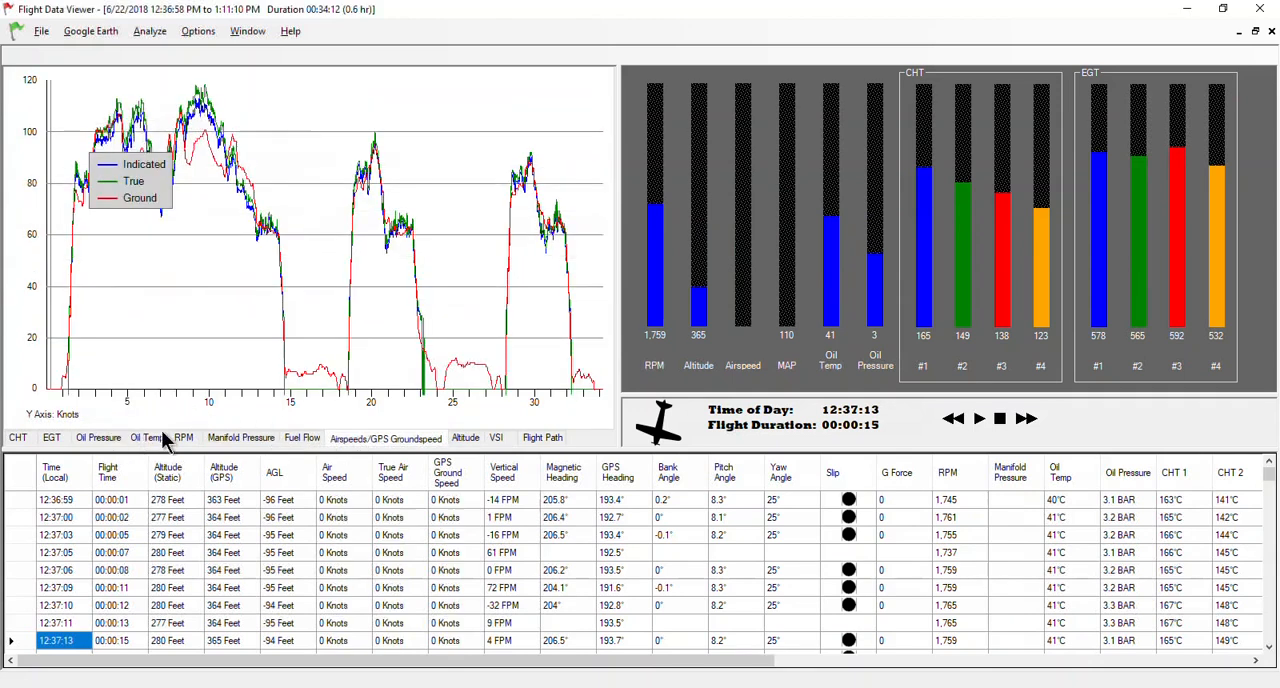
Set the altitude graph's unit to Meters.
{"action": "left_click", "coordinate": [468, 440]}
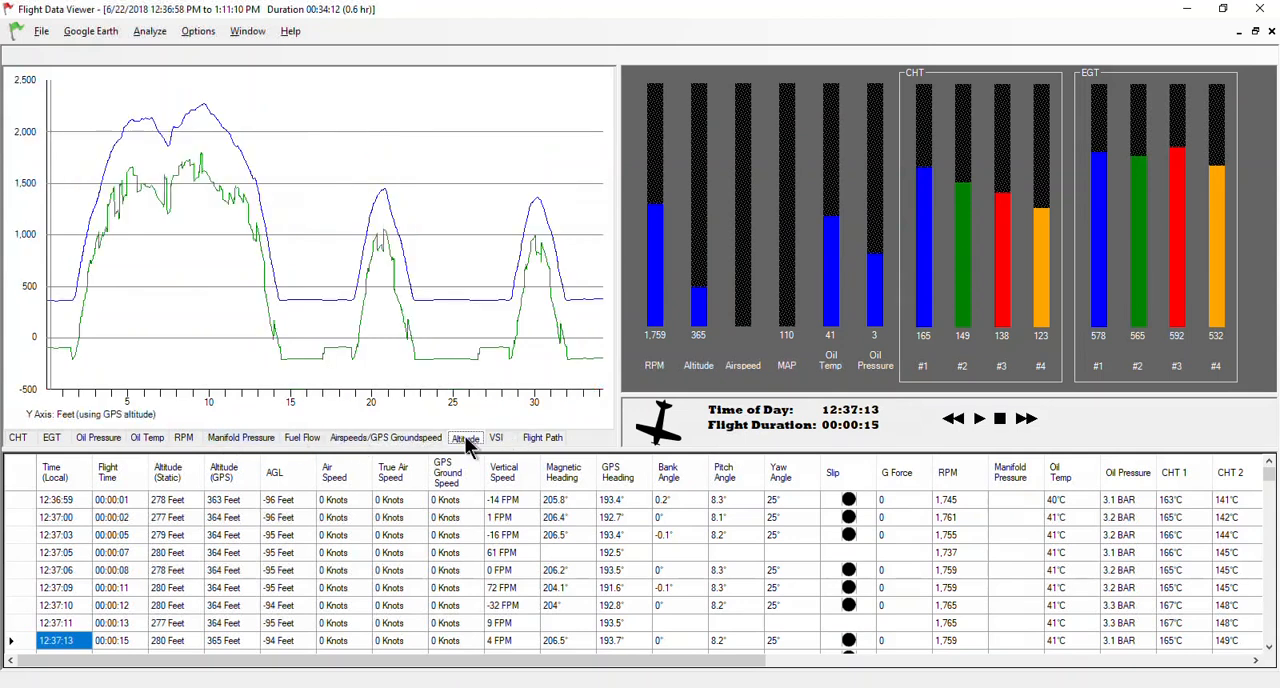
{"action": "left_click", "coordinate": [118, 416]}
{"action": "left_click", "coordinate": [186, 421]}
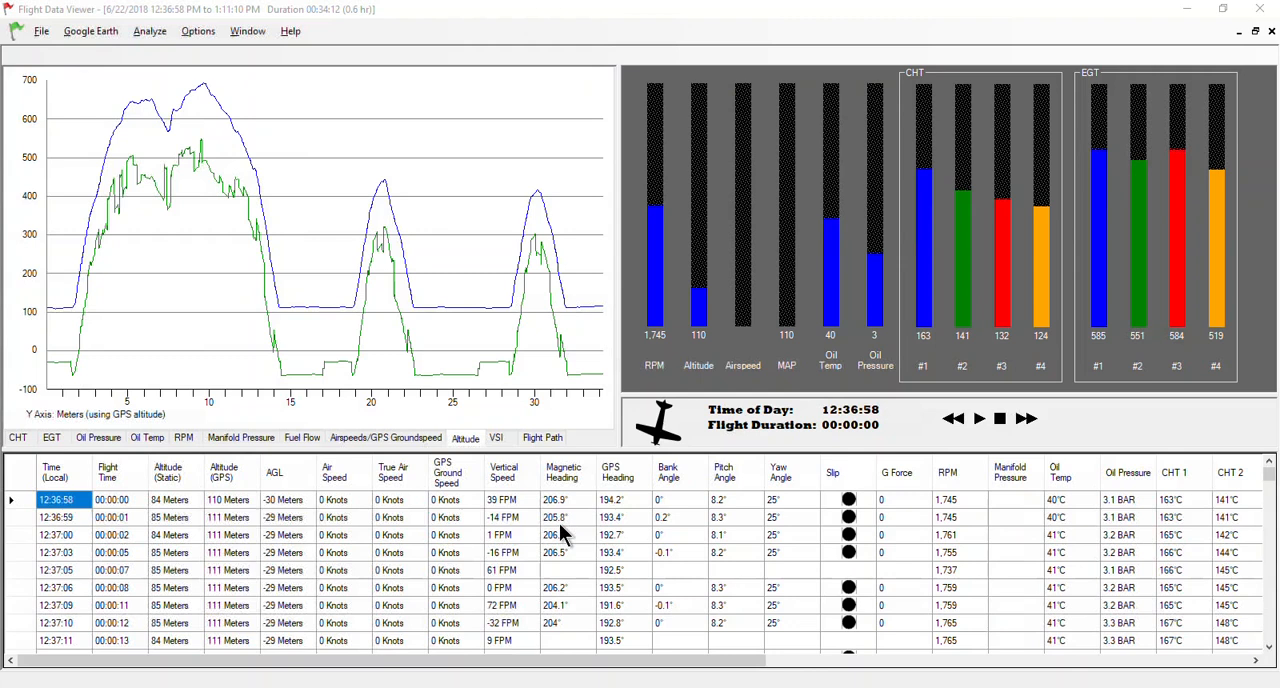
Disable Manifold Pressure in the configuration's data enables and apply the change.
{"action": "left_click", "coordinate": [197, 40]}
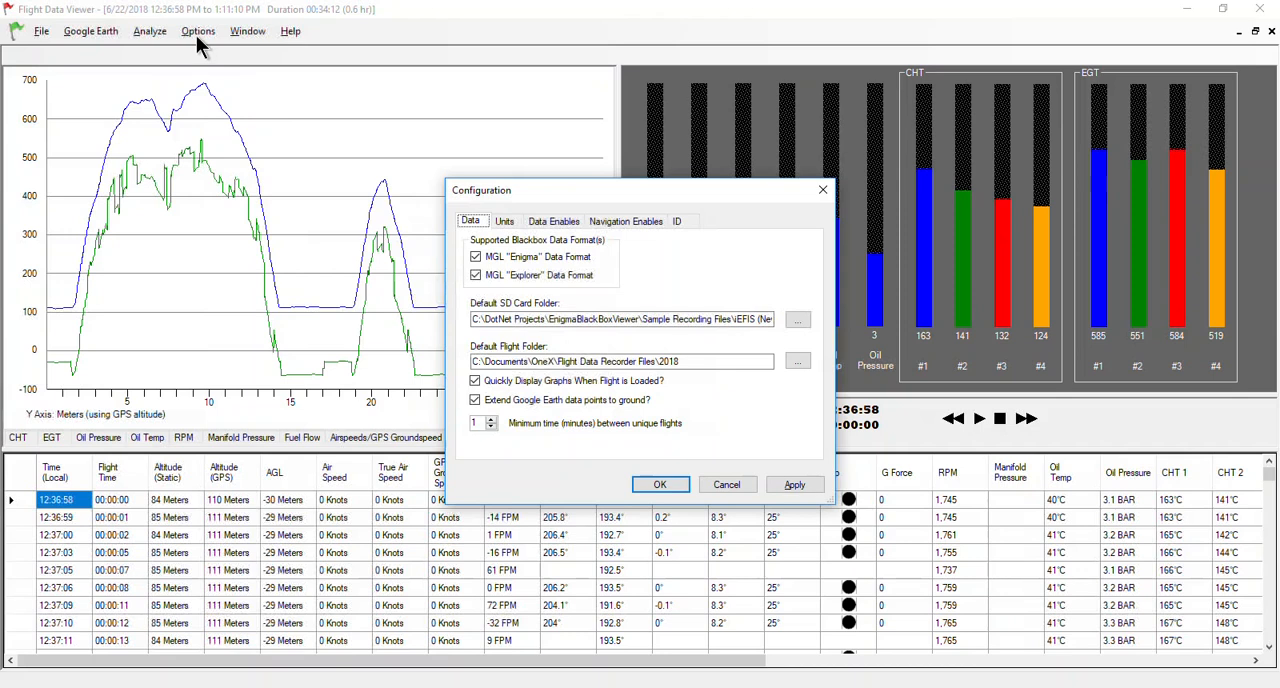
{"action": "left_click", "coordinate": [570, 222]}
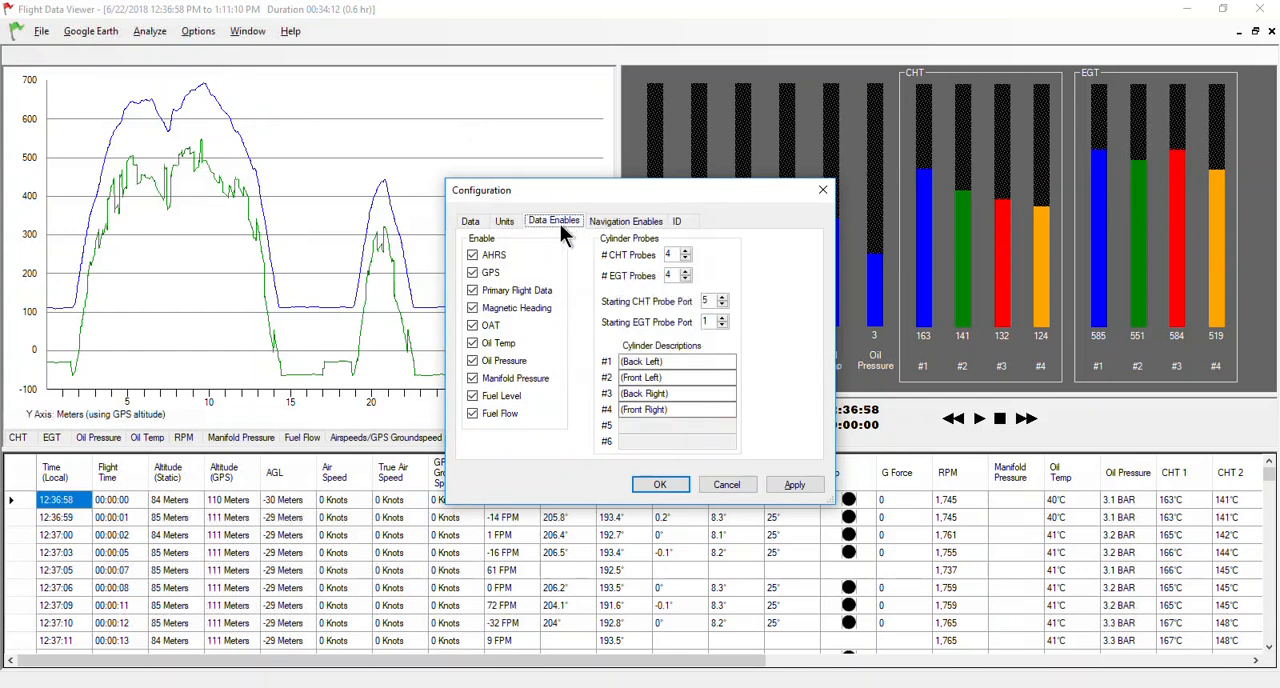
{"action": "left_click", "coordinate": [512, 380]}
{"action": "left_click", "coordinate": [793, 485]}
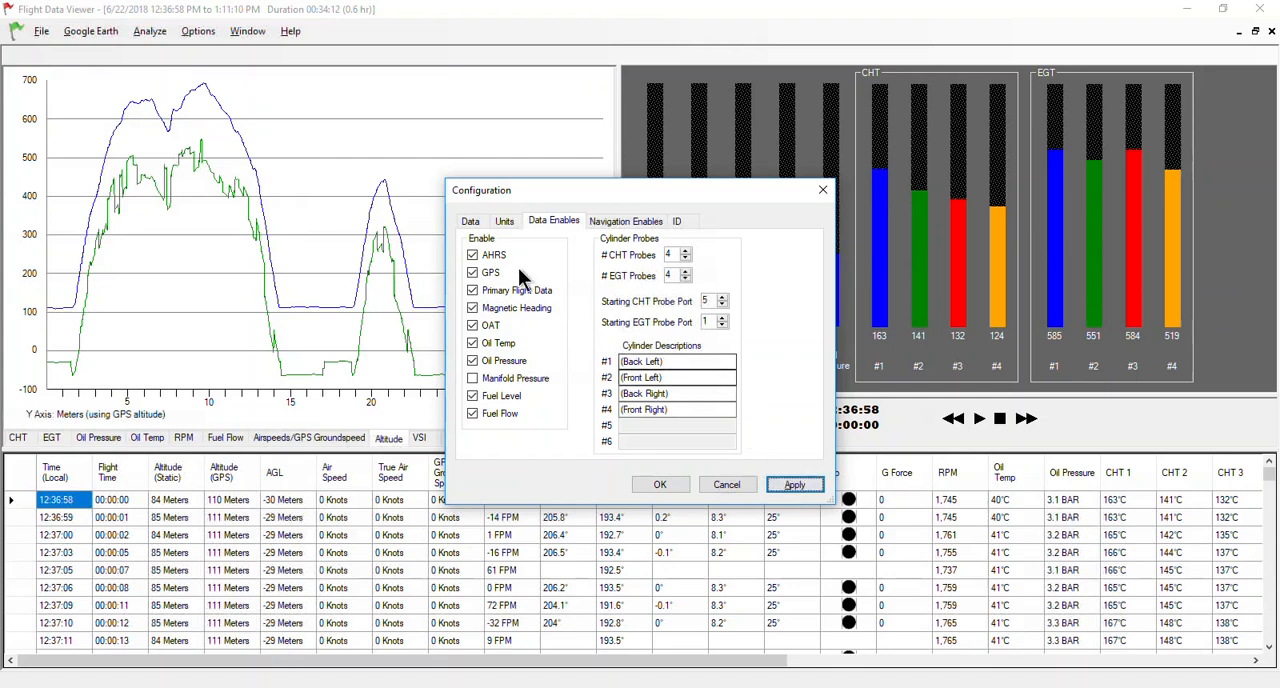
Disable AHRS, GPS, Primary Flight Data and Magnetic Heading in the data enables, apply the changes and close the configuration.
{"action": "left_click", "coordinate": [493, 253]}
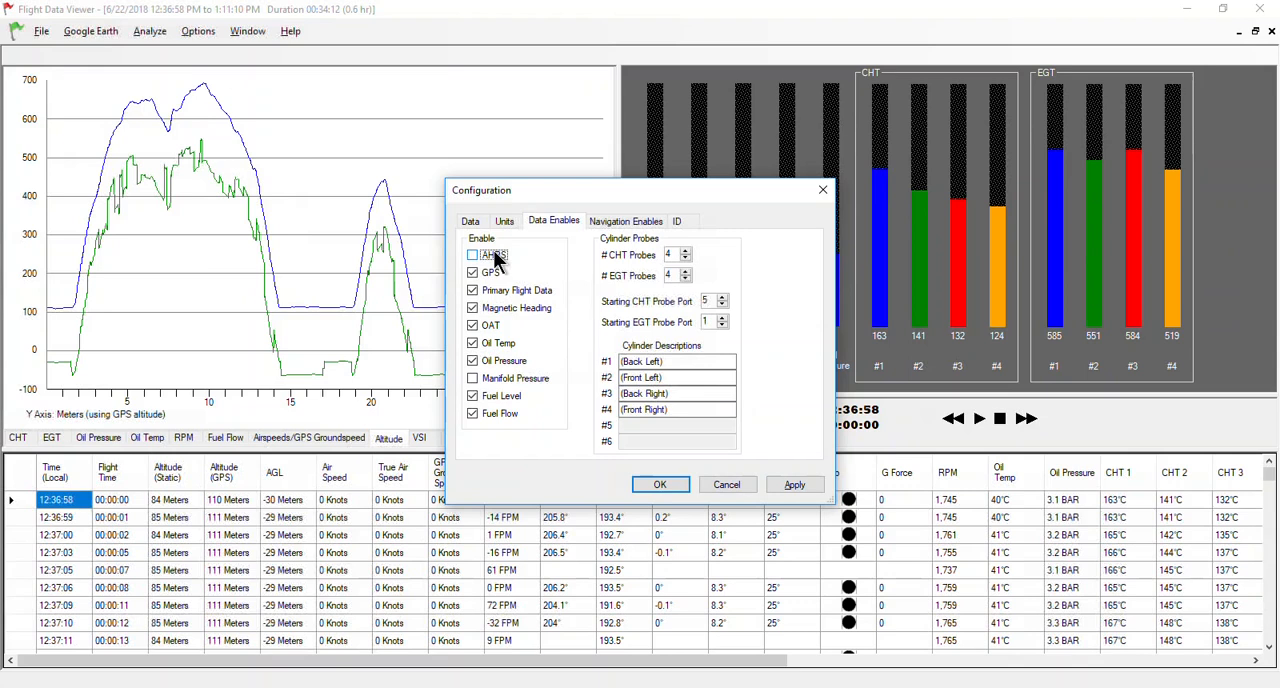
{"action": "left_click", "coordinate": [492, 272]}
{"action": "left_click", "coordinate": [494, 289]}
{"action": "left_click", "coordinate": [500, 310]}
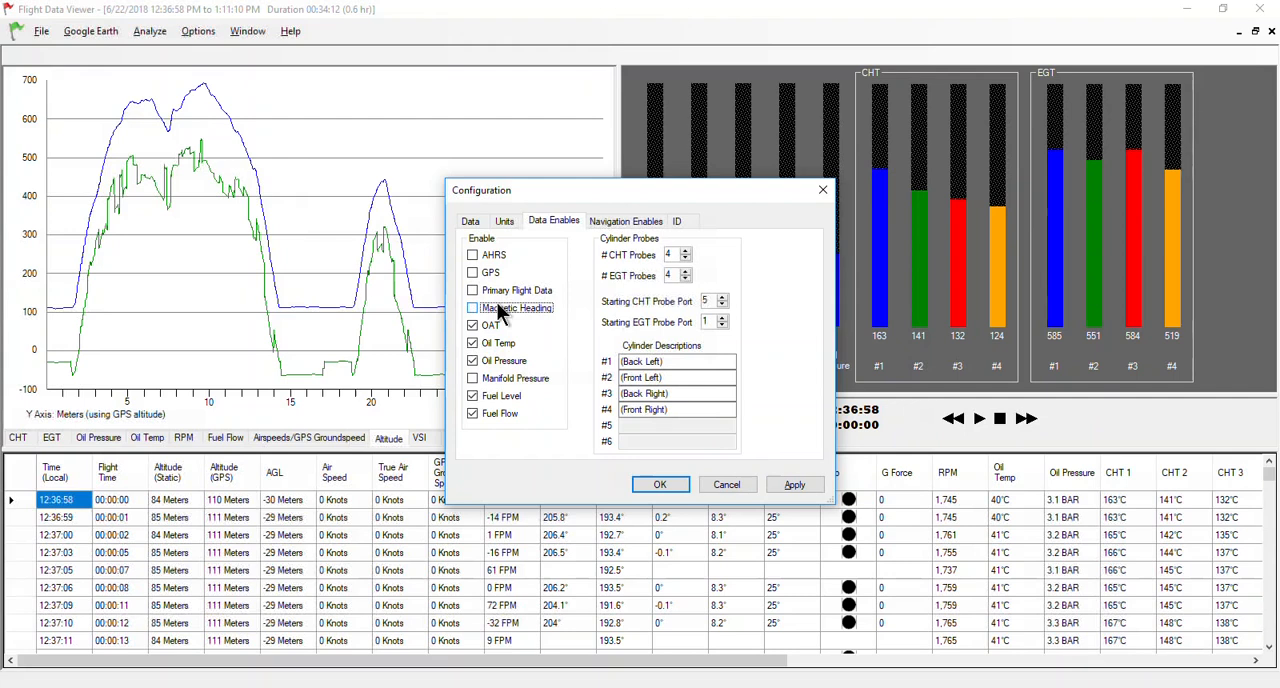
{"action": "left_click", "coordinate": [795, 483]}
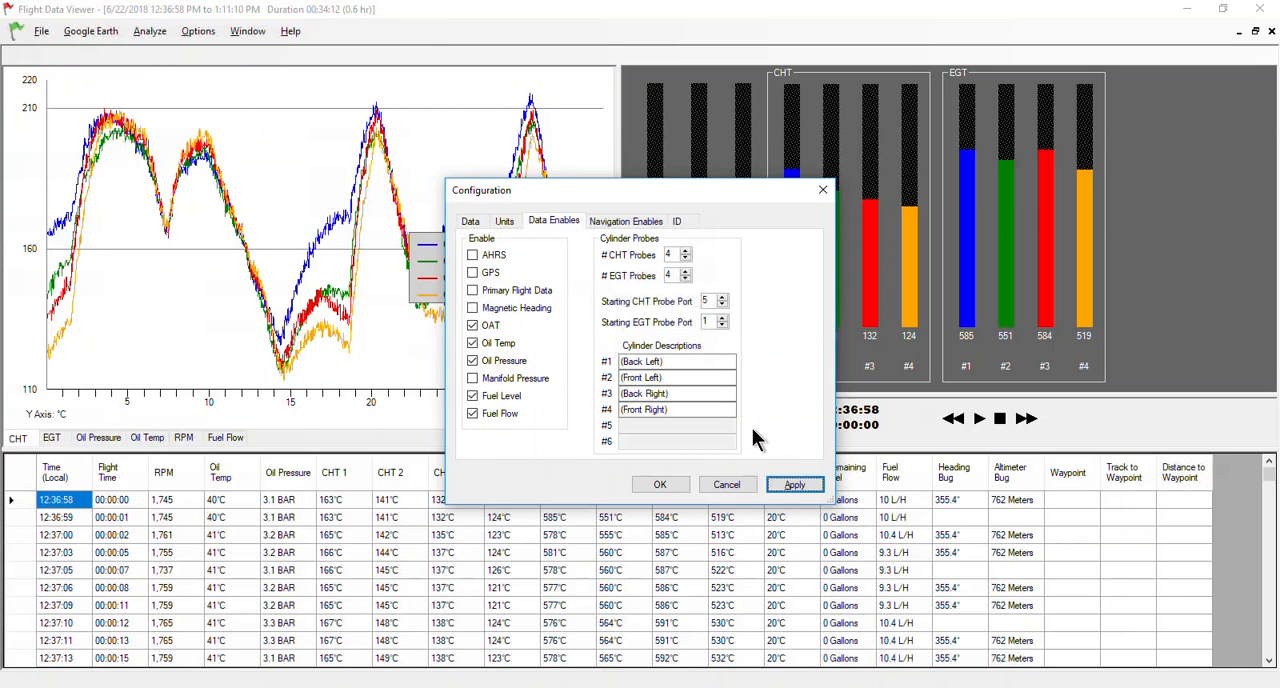
{"action": "left_click", "coordinate": [674, 485]}
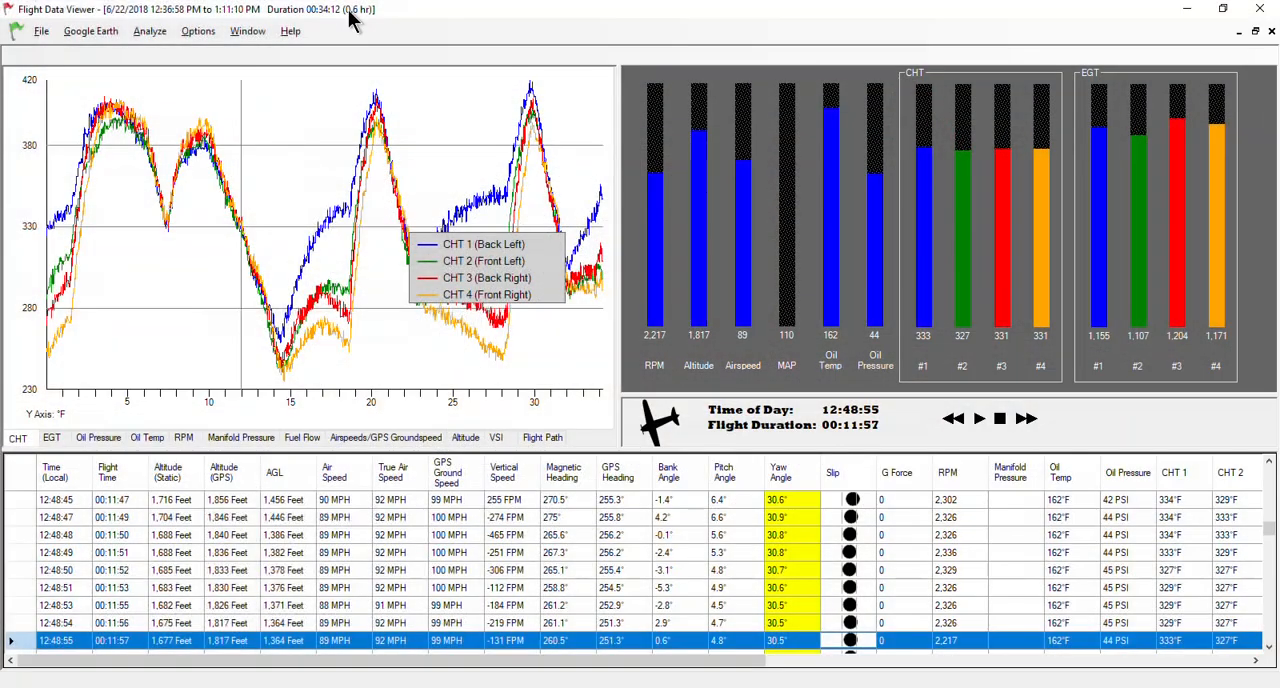
View the flight in Google Earth and examine the time-stamped flight path from different angles and distances.
{"action": "left_click", "coordinate": [100, 31]}
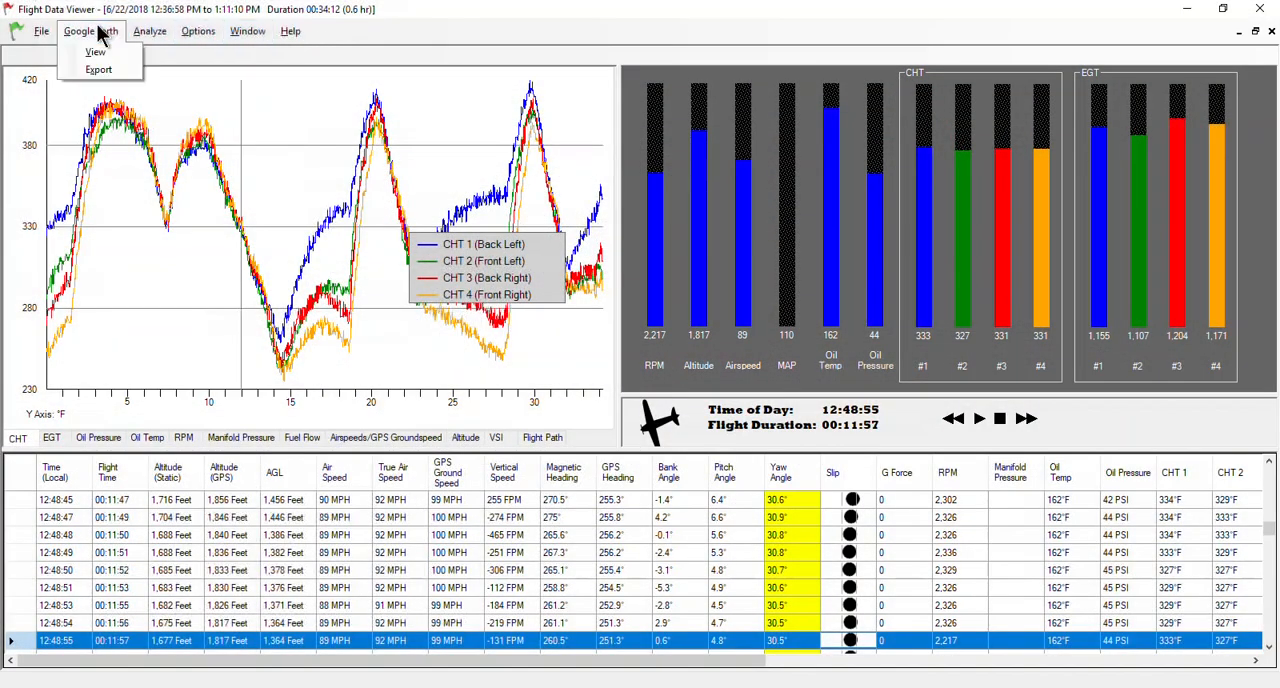
{"action": "left_click", "coordinate": [98, 57]}
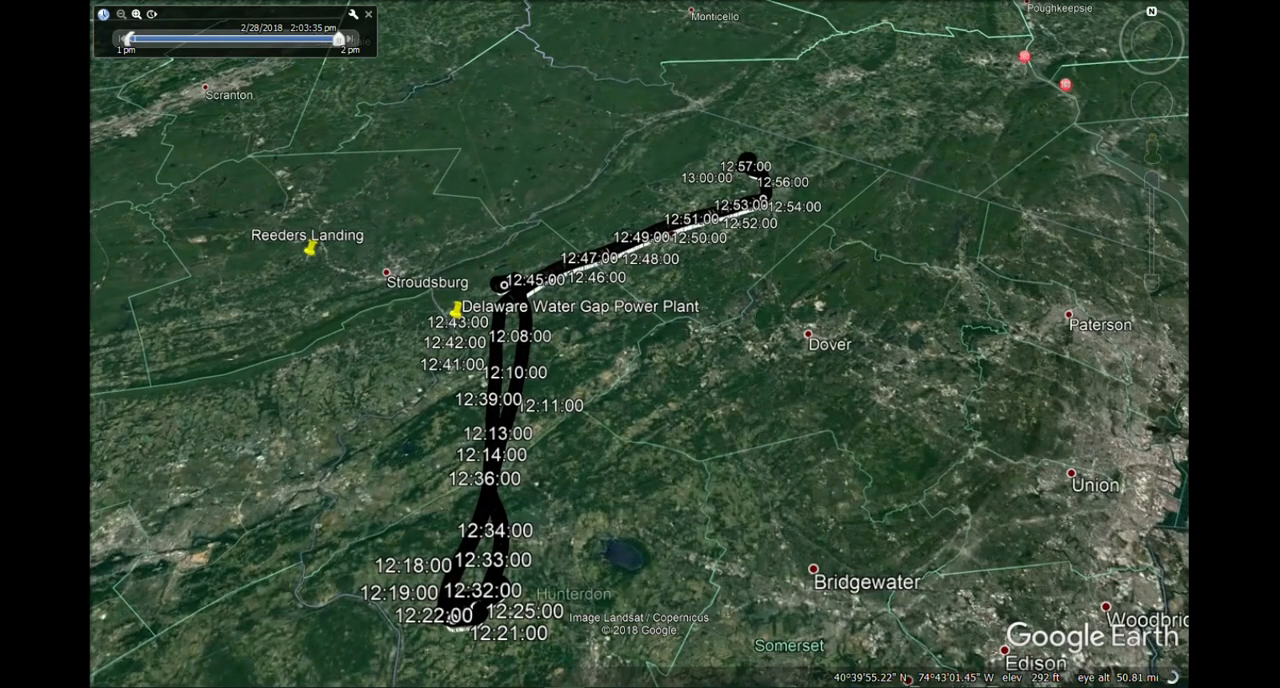
{"action": "left_click_drag", "start_coordinate": [710, 496], "coordinate": [732, 528]}
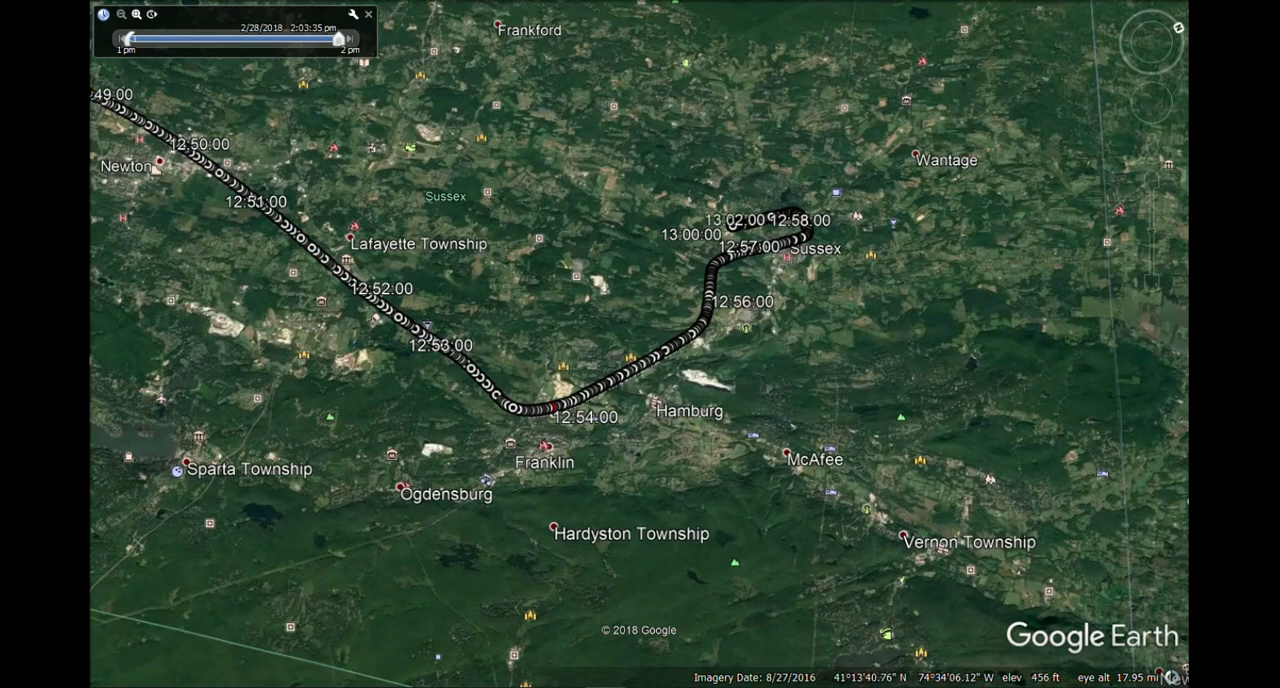
{"action": "left_click_drag", "start_coordinate": [898, 298], "coordinate": [898, 285]}
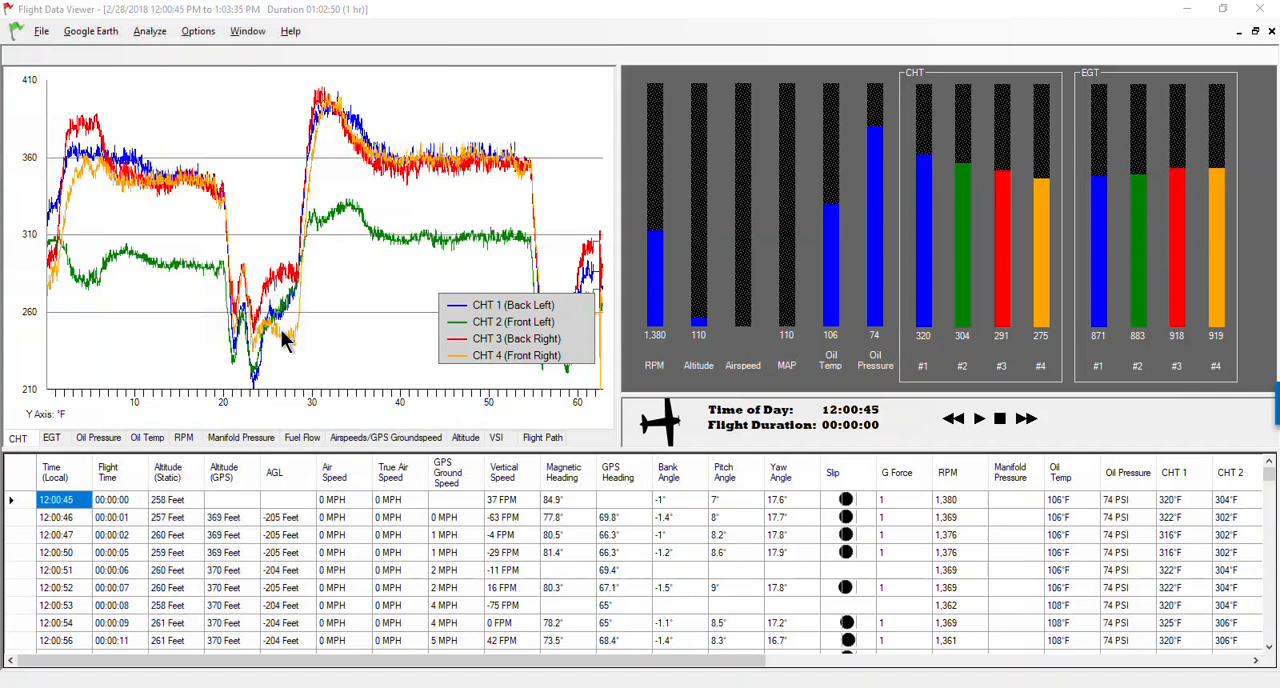
Select the altitude peak about 35 minutes into the 2/28/2018 flight on the altitude graph.
{"action": "left_click", "coordinate": [466, 440]}
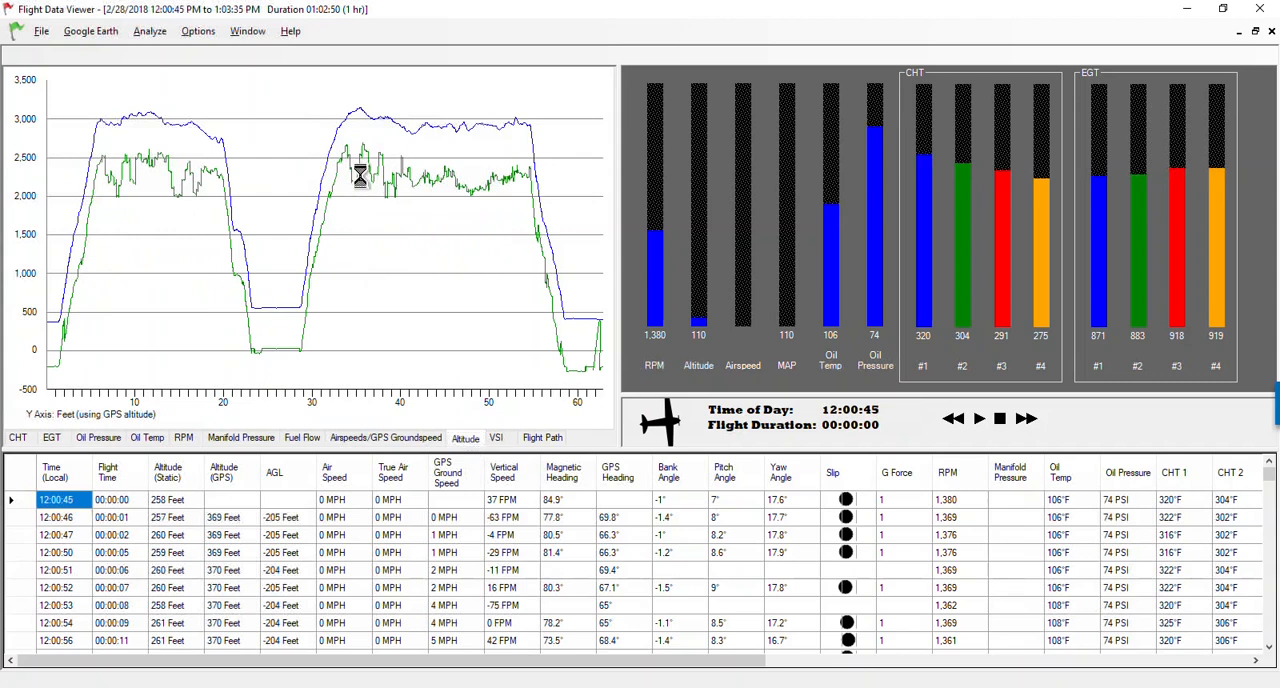
{"action": "left_click", "coordinate": [360, 176]}
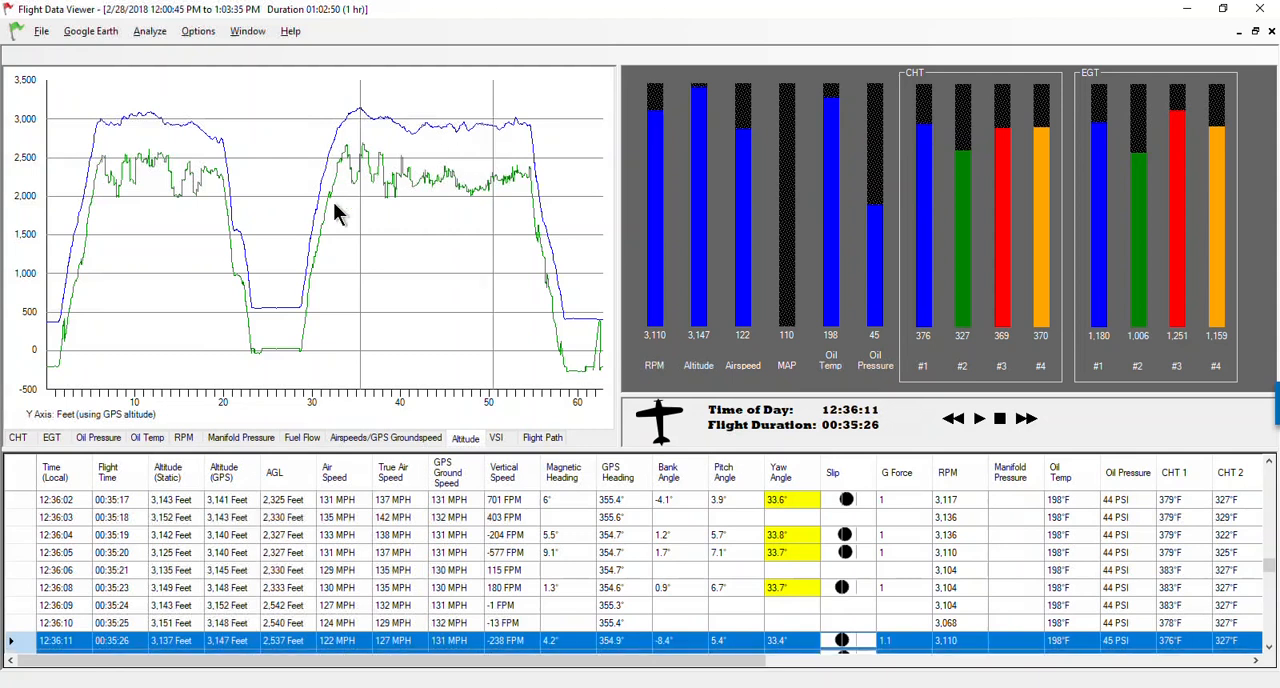
Run the cylinder temperature analysis on the CHT graph, review each cylinder's statistics and close the analysis.
{"action": "left_click", "coordinate": [19, 440]}
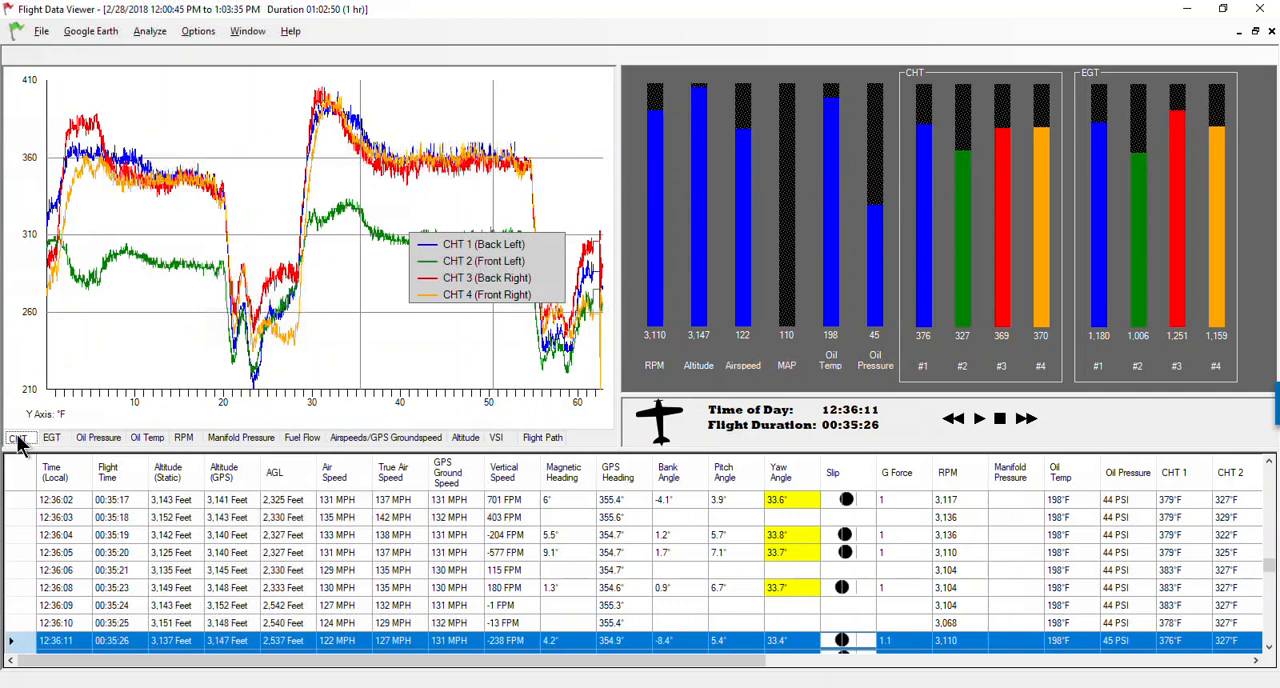
{"action": "left_click", "coordinate": [150, 36]}
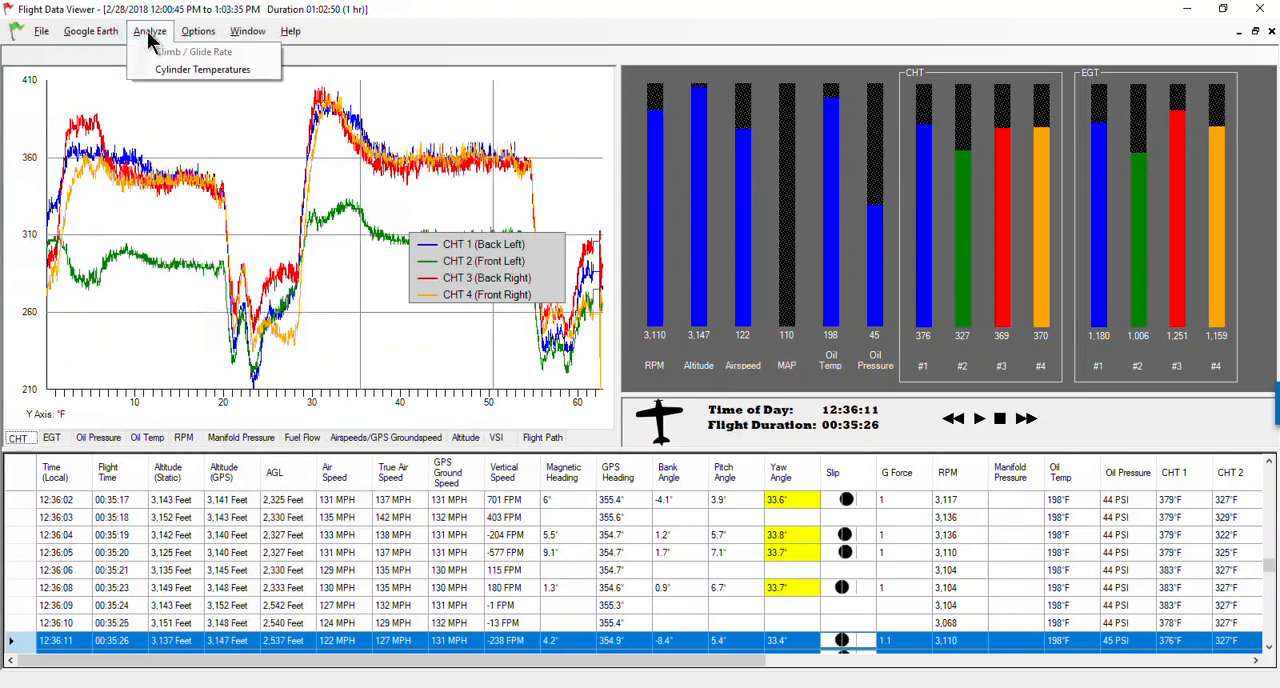
{"action": "left_click", "coordinate": [178, 72]}
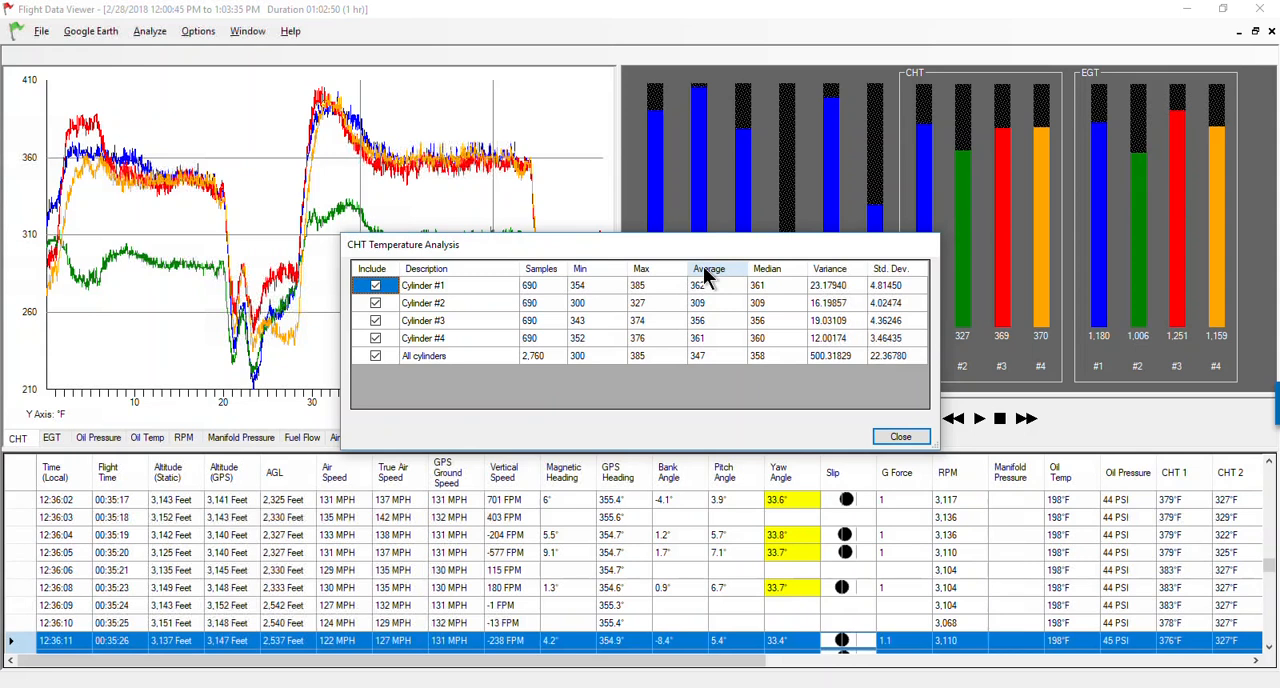
{"action": "left_click", "coordinate": [899, 436]}
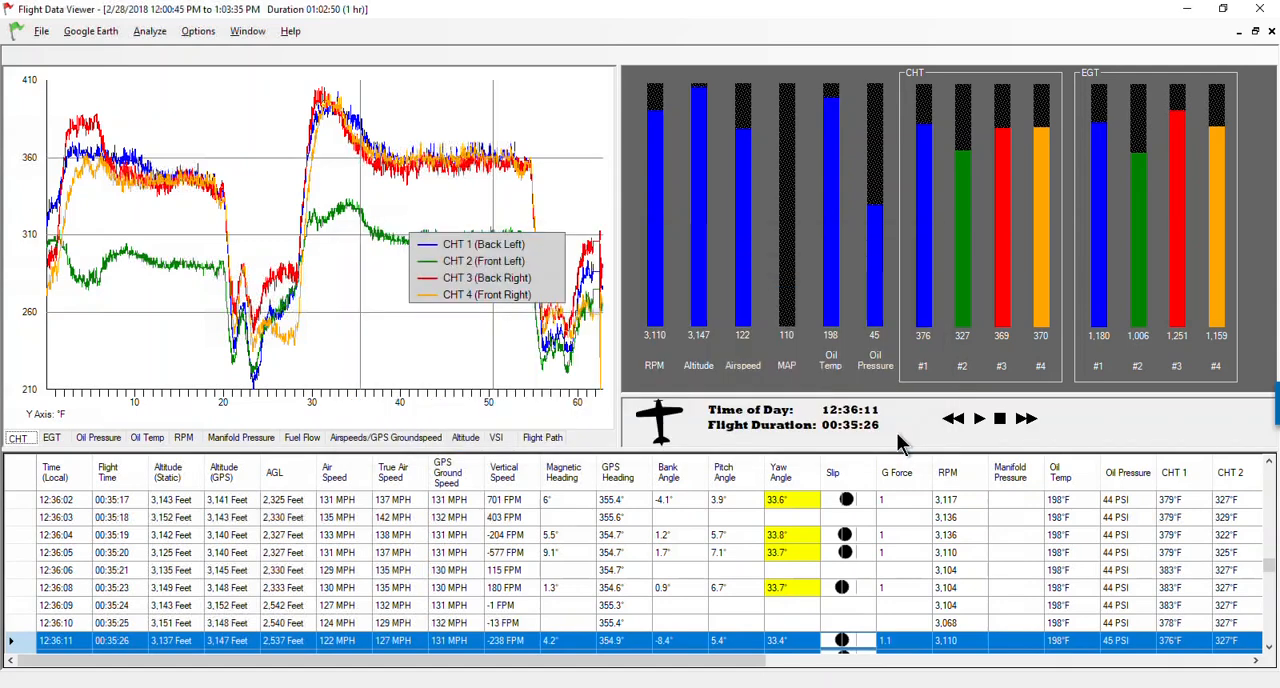